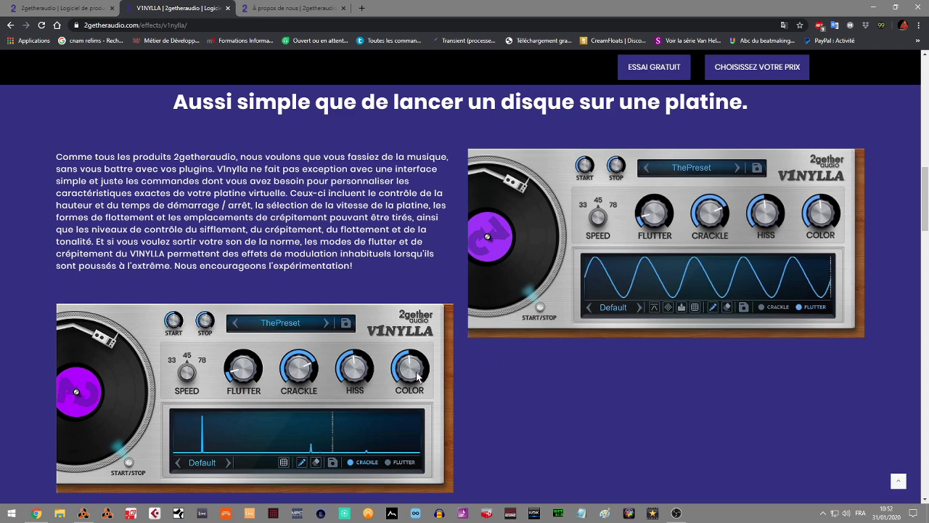
Switch from the V1NYLLA product page to the open song in Reason and start its playback
mouse_move(924, 209)
left_mouse_down()
mouse_move(924, 225)
mouse_move(924, 192)
left_mouse_up()
left_click(82, 514)
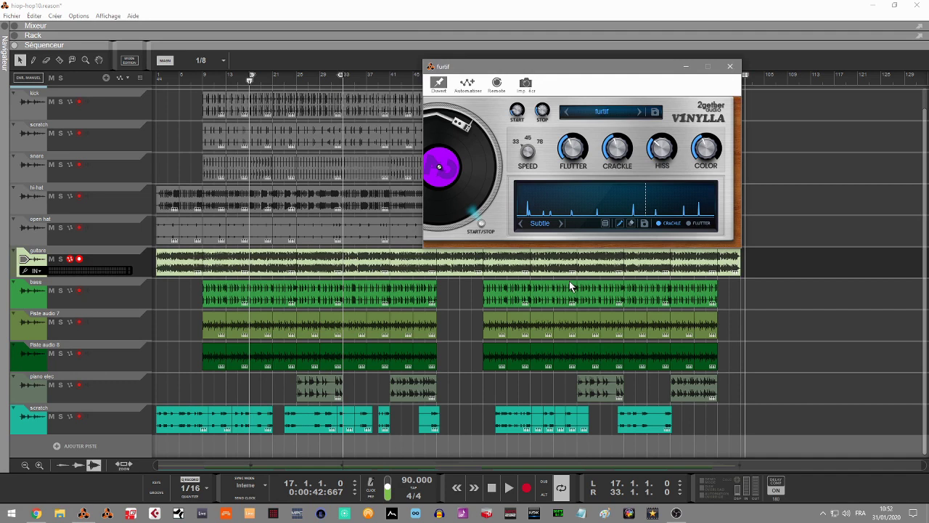
key("space")
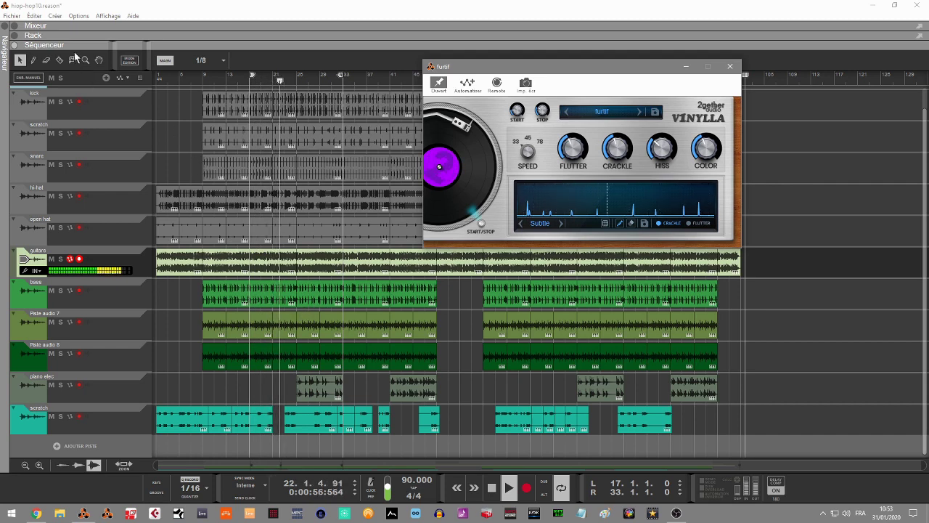
Expand the rack to full height and open the piano elec track's V1NYLLA window, positioning it below the guitare track's one
left_click(13, 35)
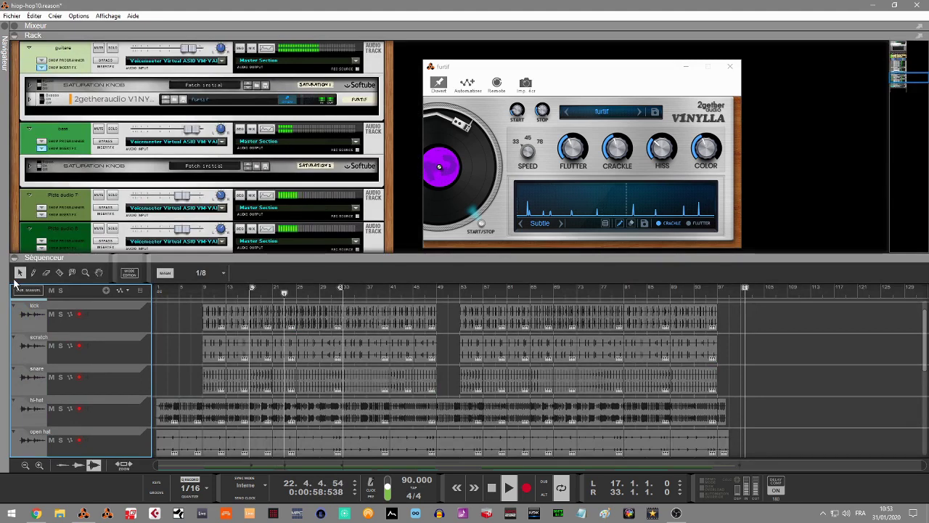
left_click(14, 257)
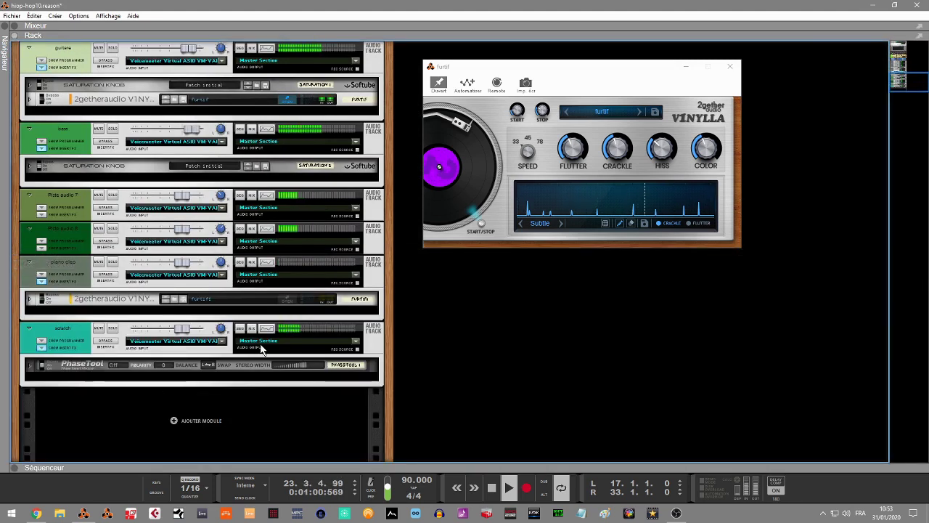
left_click(287, 298)
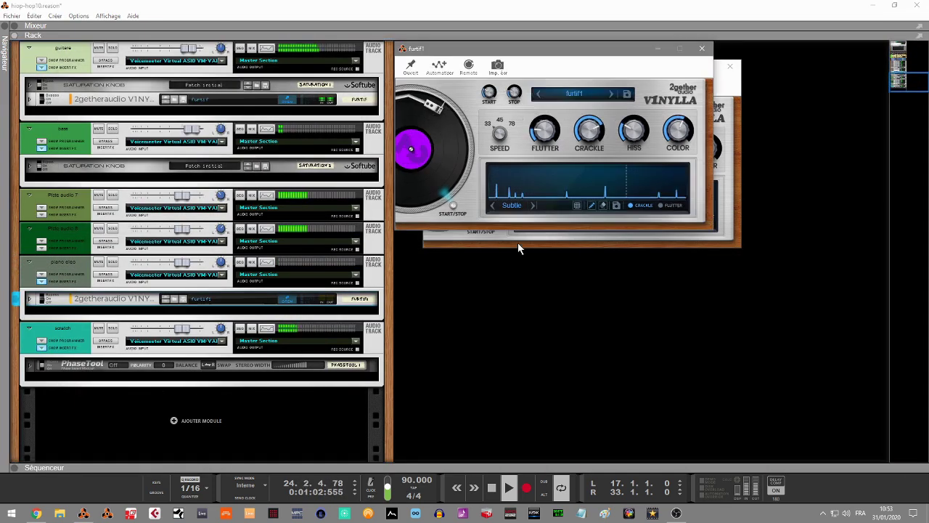
left_click(612, 94)
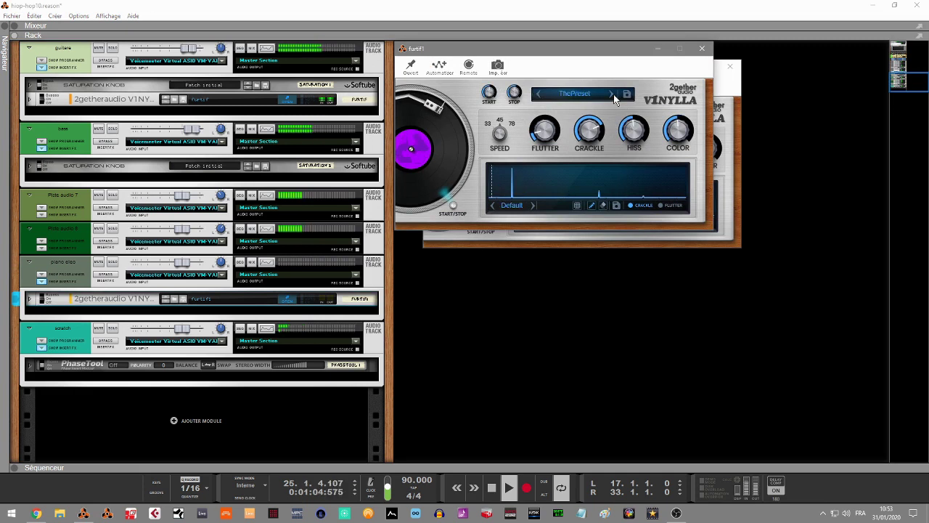
left_click(613, 96)
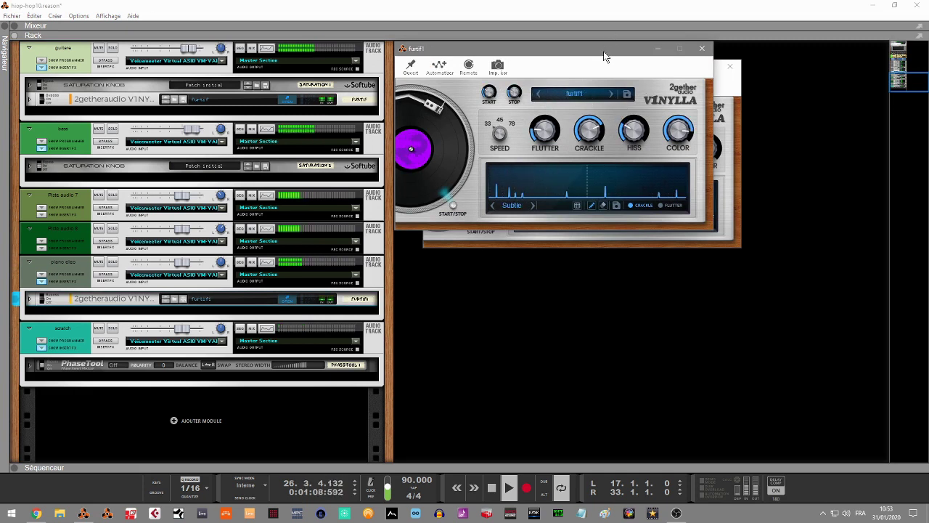
left_click_drag(604, 51, 636, 260)
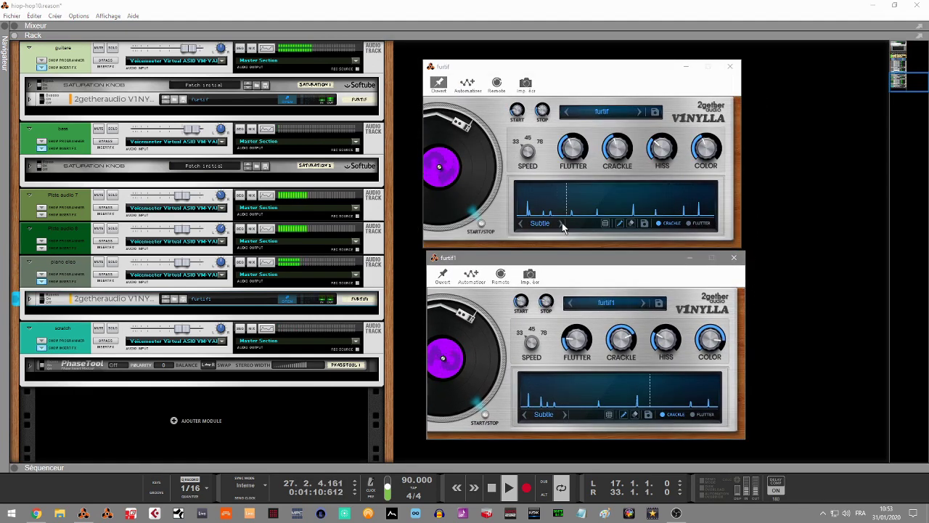
Stop and restart the virtual turntables in both V1NYLLA windows during playback to hear their effect on the sound
left_click(481, 225)
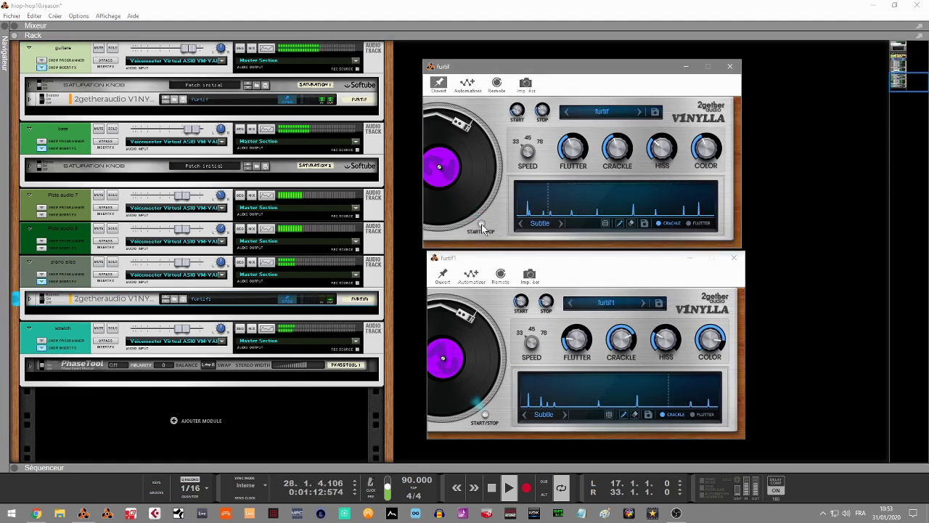
left_click(482, 224)
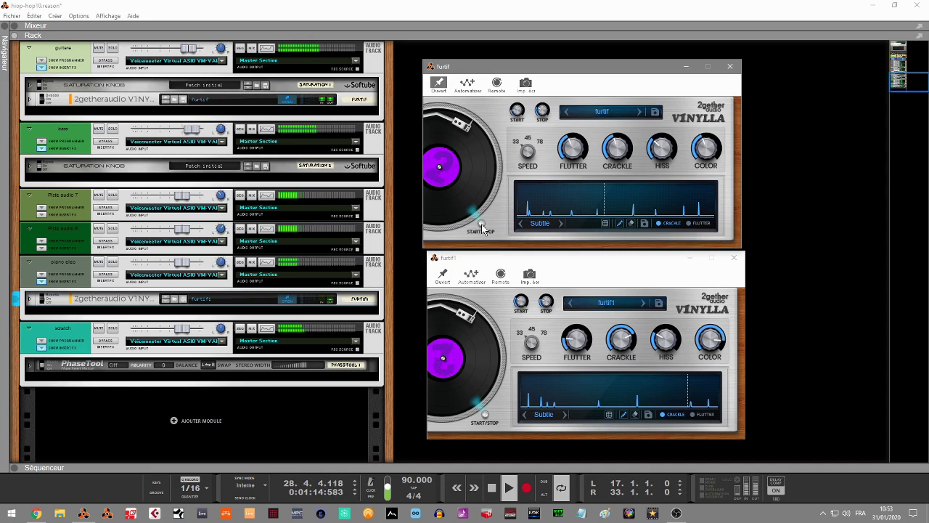
left_click(485, 423)
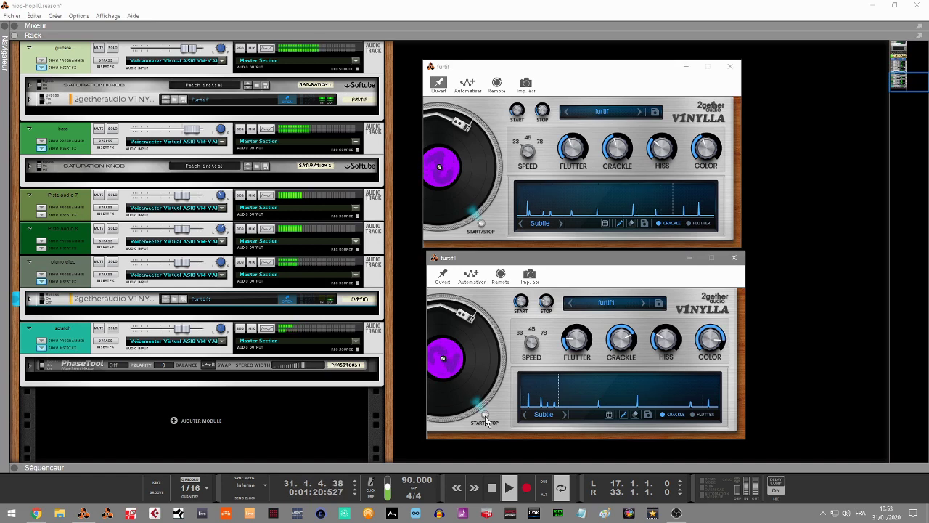
left_click(480, 225)
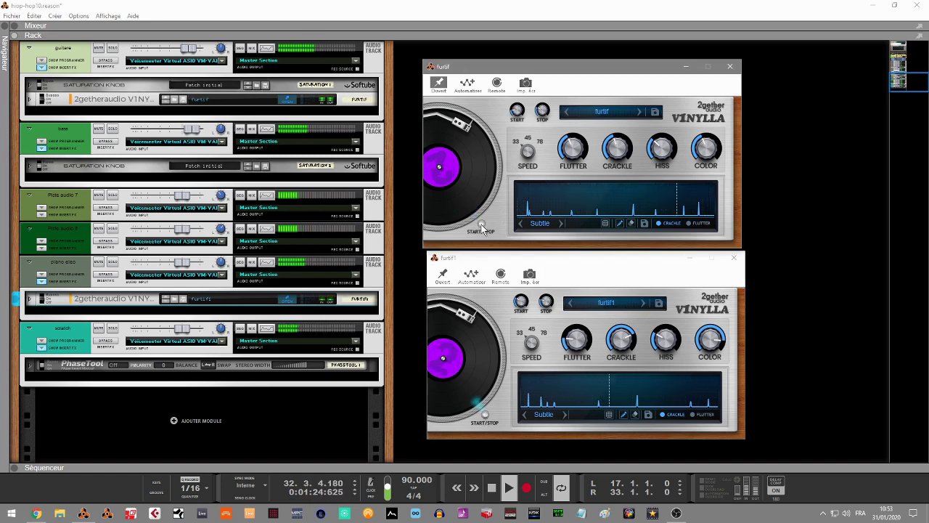
left_click(480, 226)
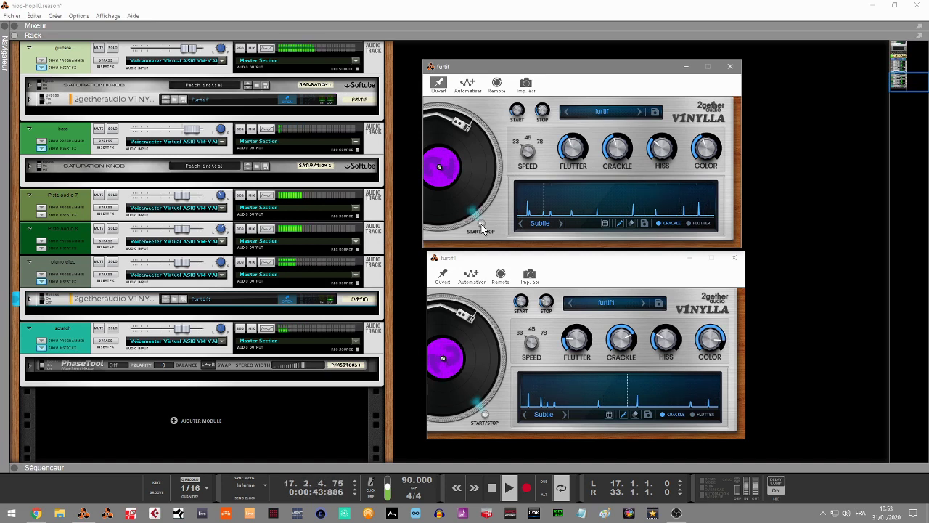
left_click(480, 226)
left_click(480, 226)
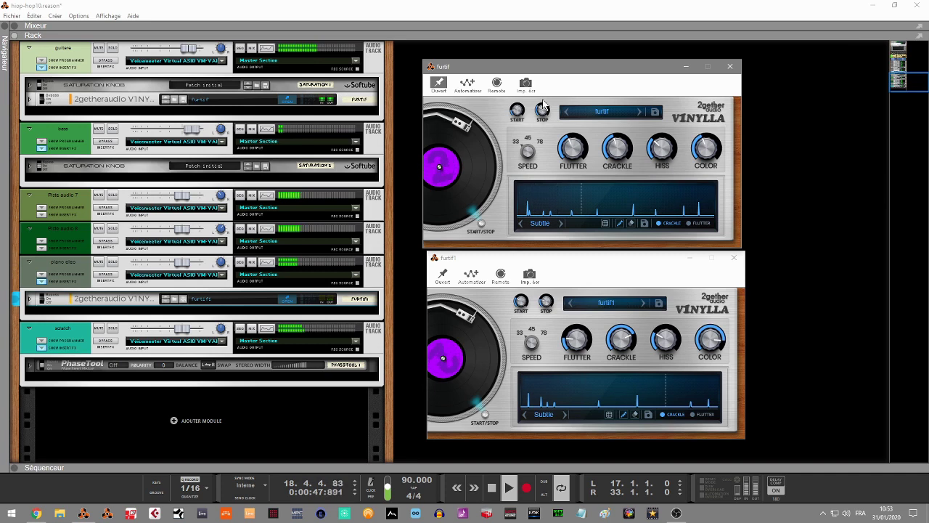
left_click(481, 223)
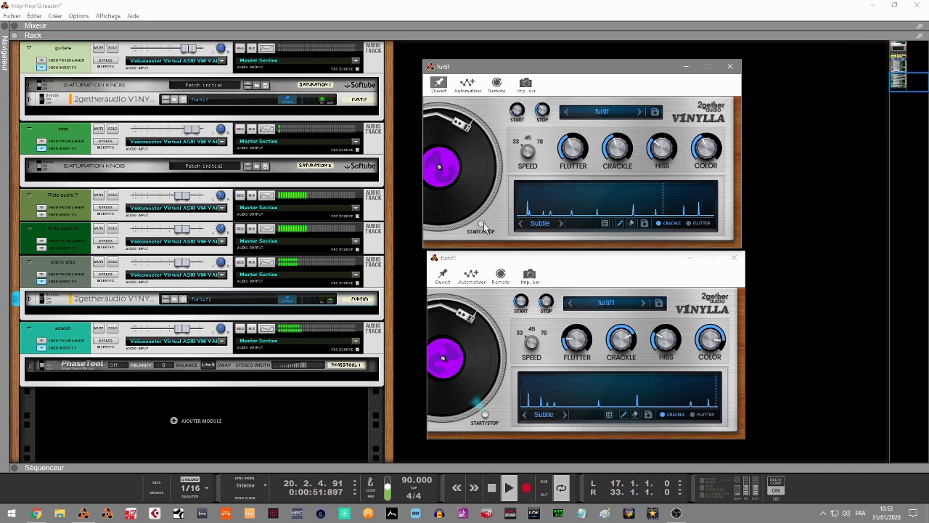
left_click(481, 223)
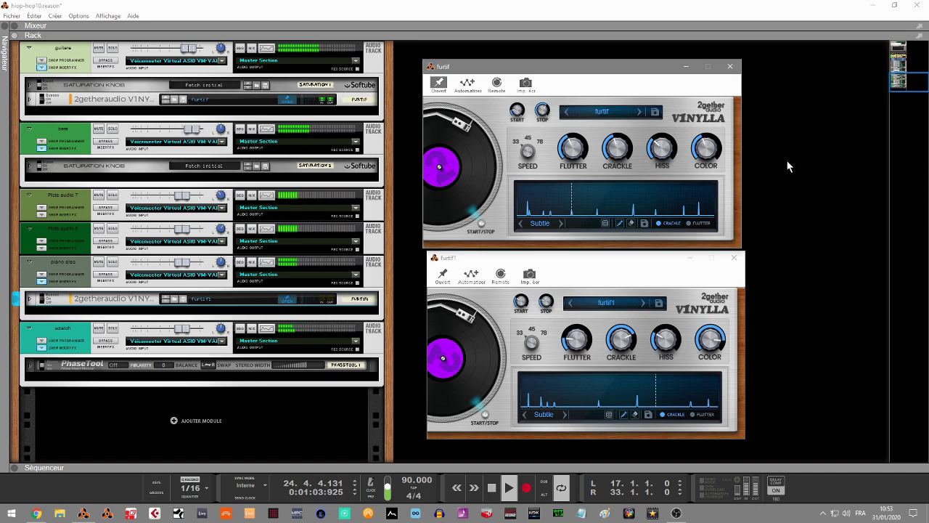
Stop playback, solo the guitare track and reposition its V1NYLLA window
key("space")
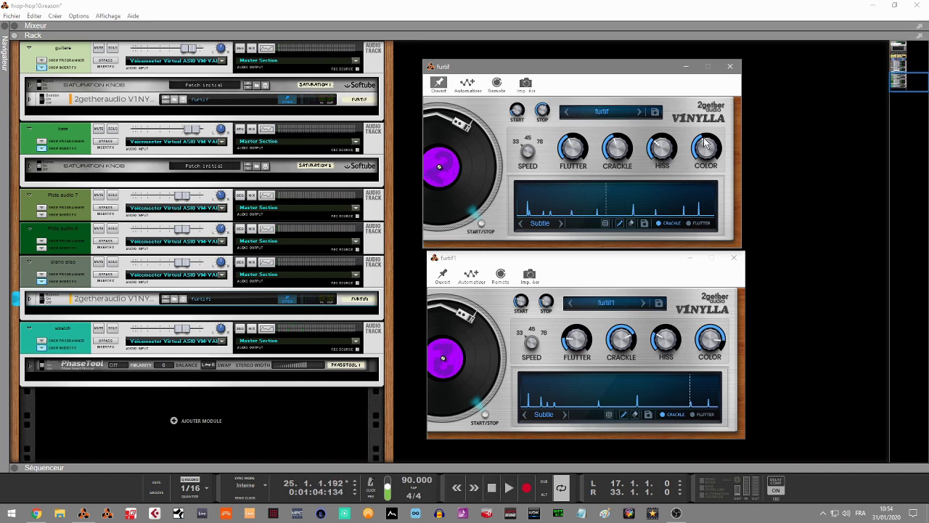
left_click(116, 49)
left_click(113, 48)
left_click_drag(602, 73, 621, 92)
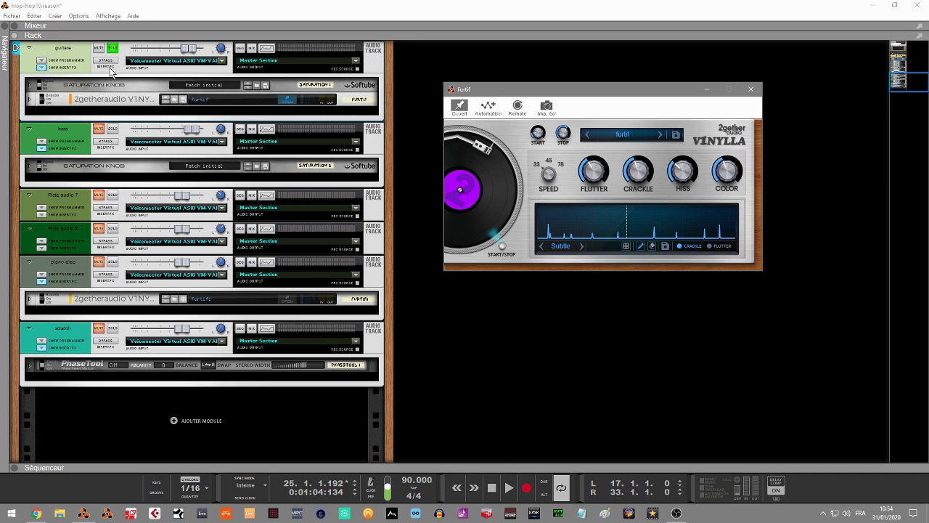
Play the soloed guitare track, audition ThePreset in V1NYLLA, return to the furtif preset and stop playback
key("space")
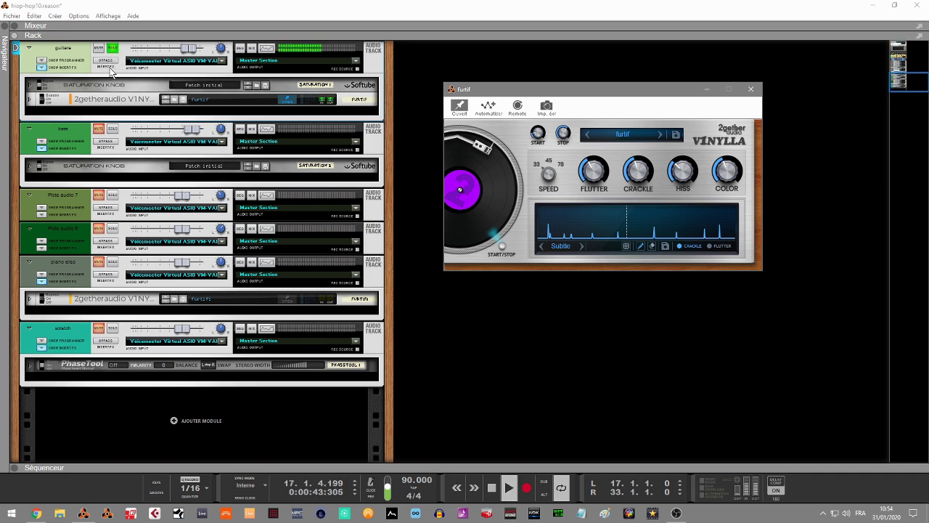
left_click(588, 133)
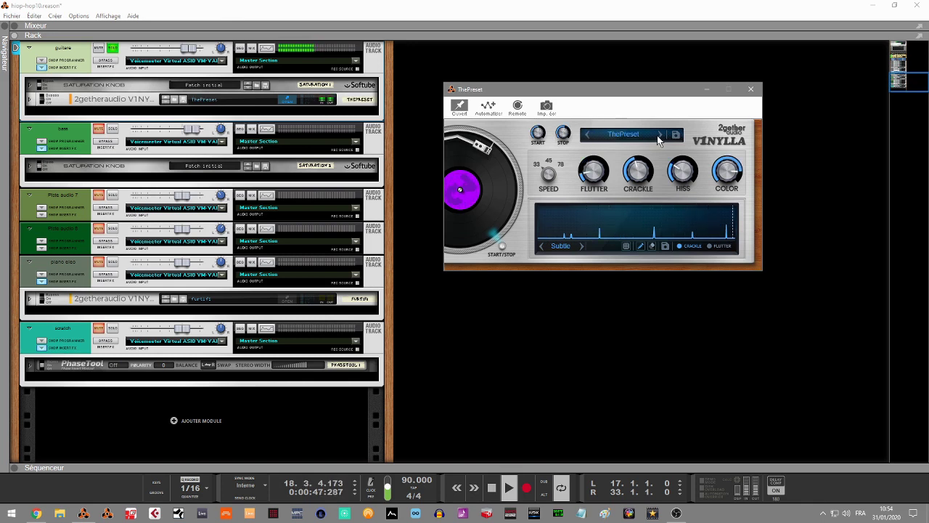
left_click(661, 136)
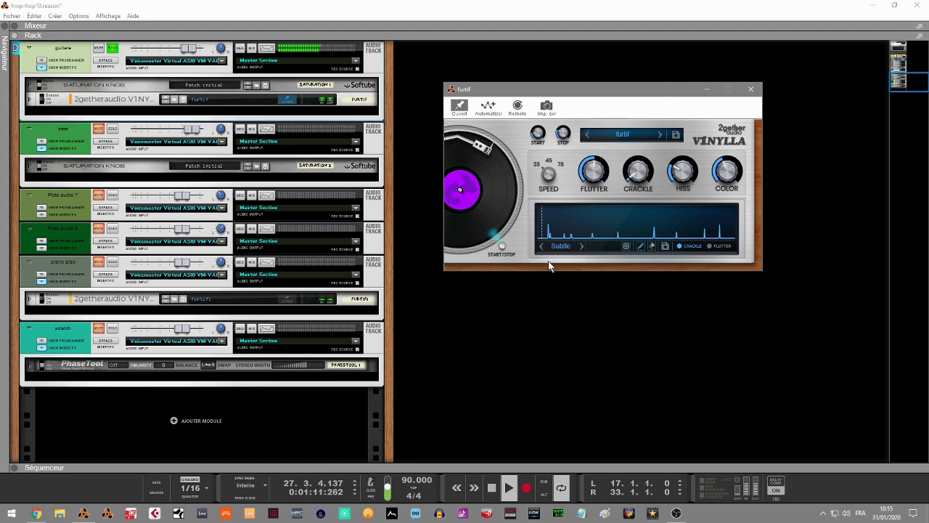
key("space")
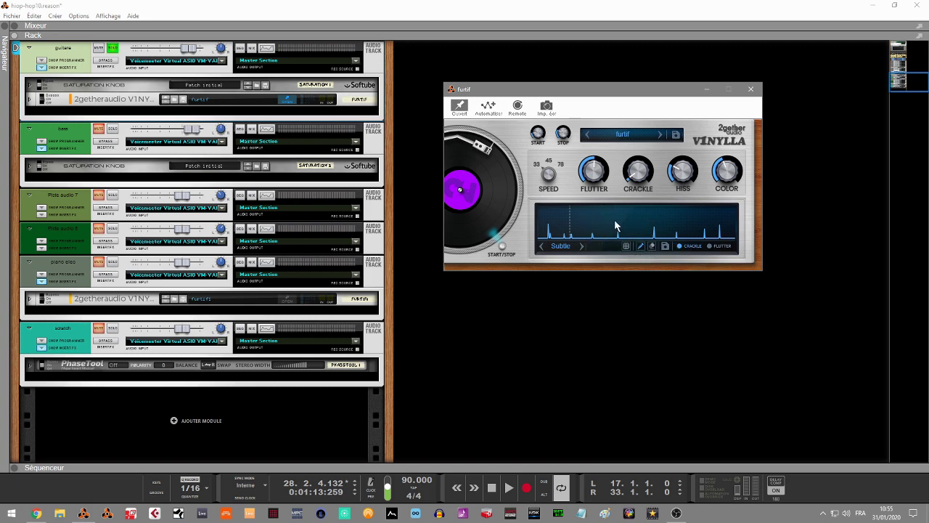
Erase the V1NYLLA crackle pattern, redraw it as separate spikes of varying height, and restart playback
left_click(652, 246)
key("space")
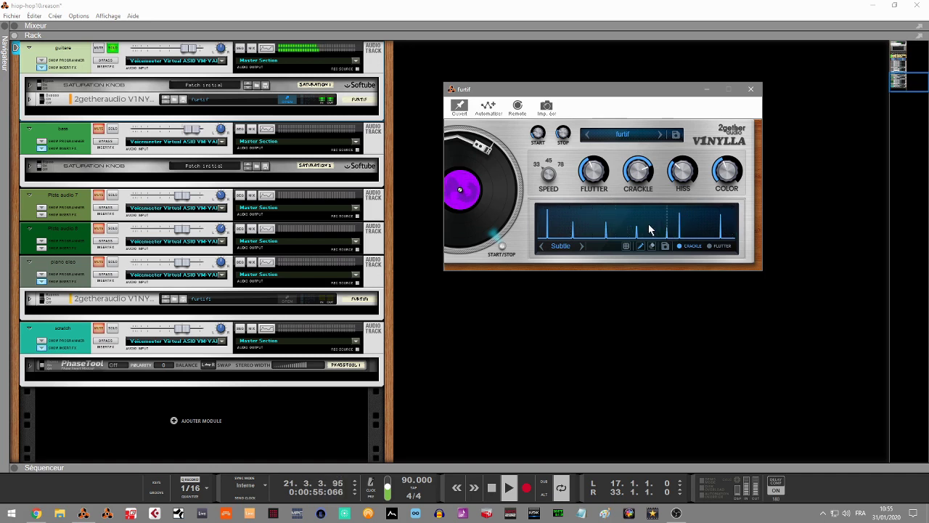
Switch the V1NYLLA pattern display to Flutter and draw a gently undulating curve across its full width
left_click(710, 247)
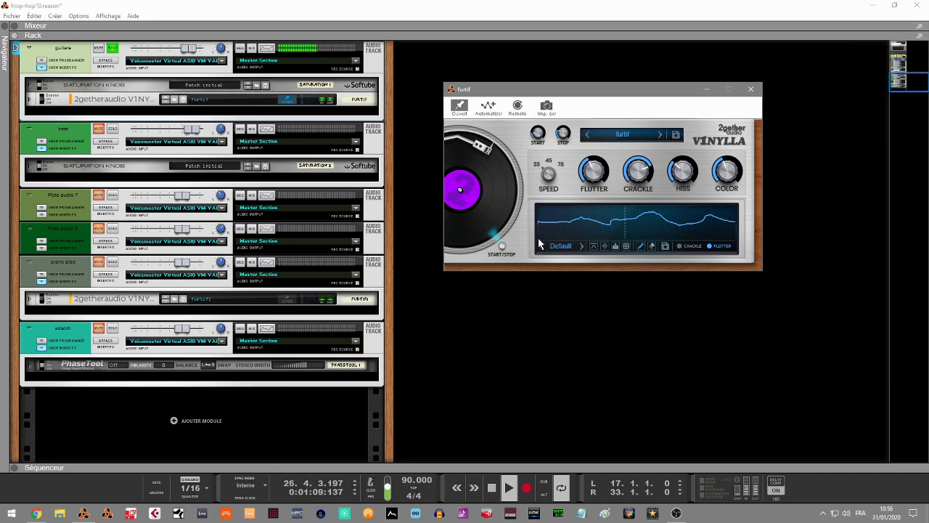
left_click_drag(541, 241, 558, 218)
left_click_drag(626, 243, 674, 232)
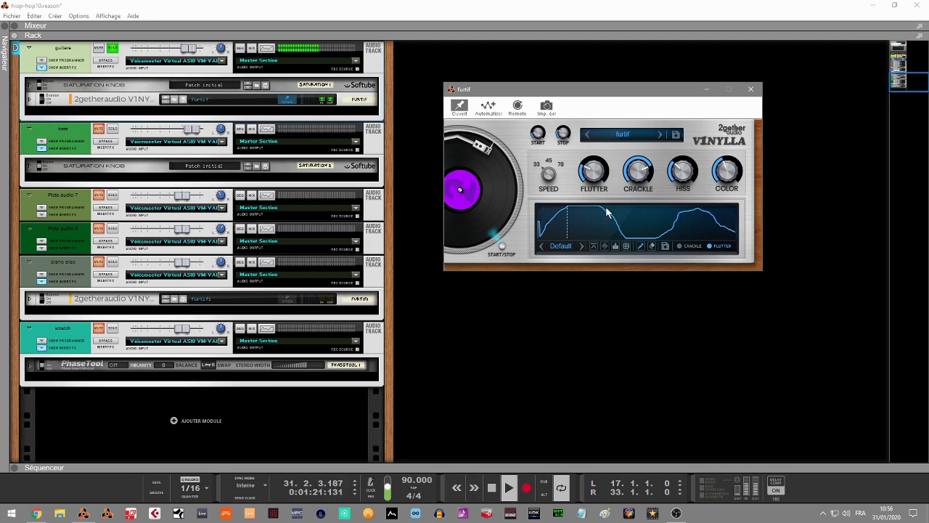
mouse_move(541, 227)
left_mouse_down()
mouse_move(614, 219)
mouse_move(646, 231)
mouse_move(742, 230)
left_mouse_up()
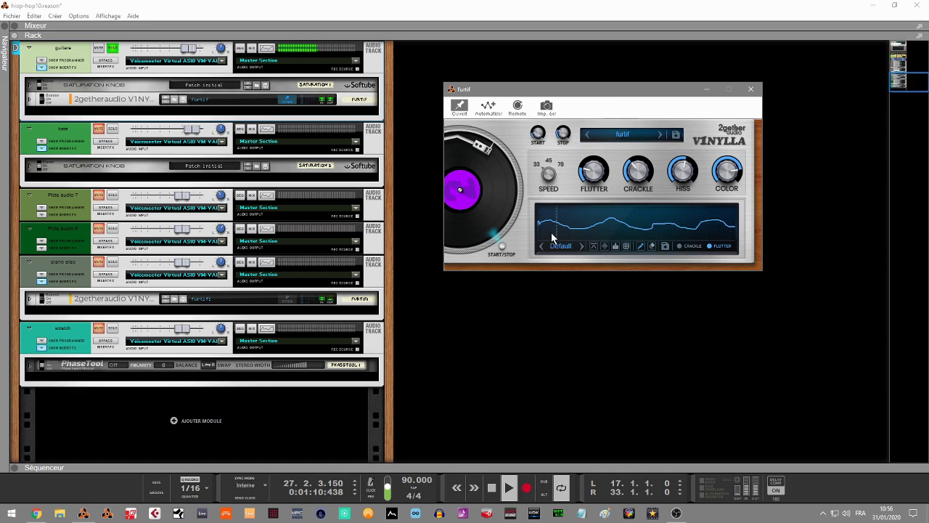
Stop the V1NYLLA turntable and save the current settings as a preset named furtif 3
left_click(501, 246)
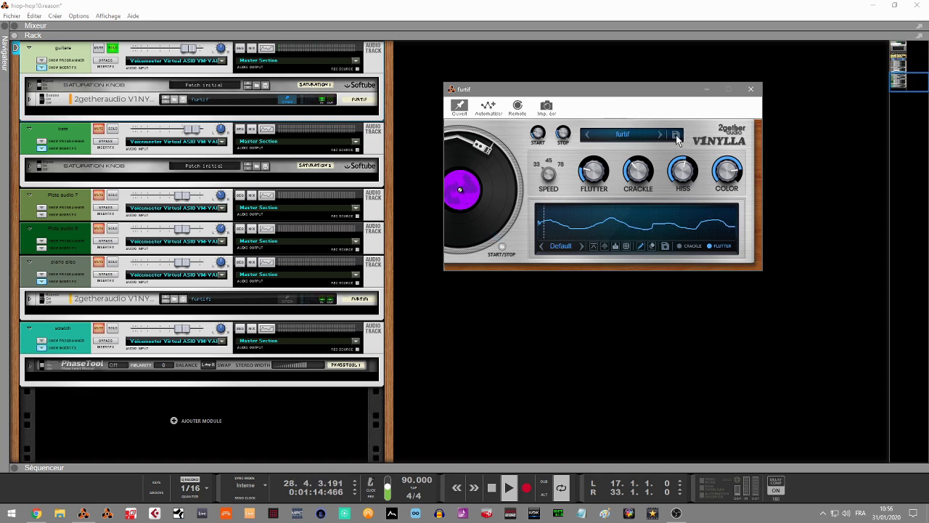
left_click(628, 135)
left_click(617, 136)
left_click(618, 135)
left_click(595, 134)
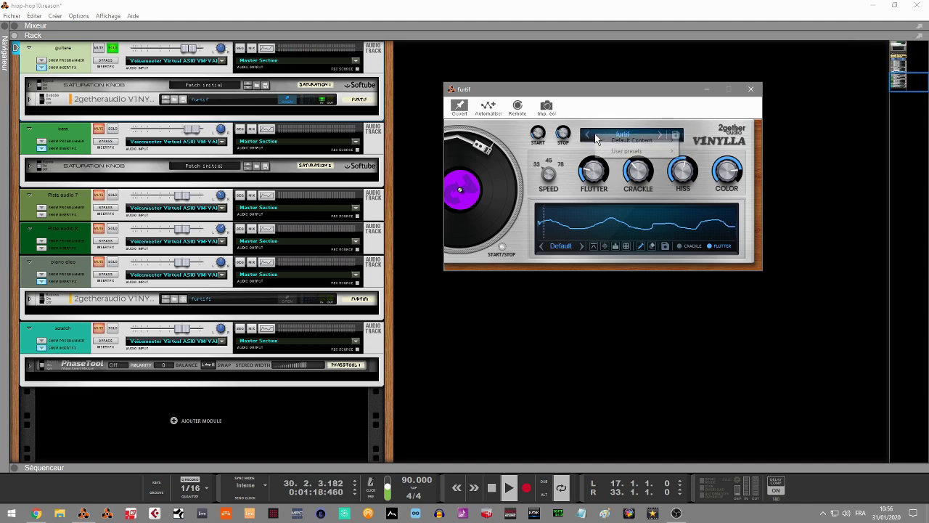
left_click(596, 135)
left_click(632, 133)
right_click(617, 134)
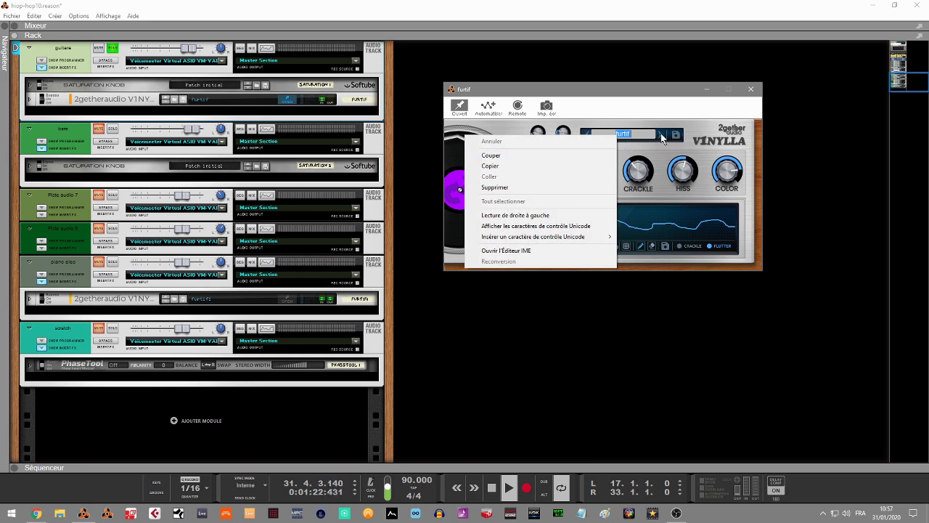
left_click(636, 135)
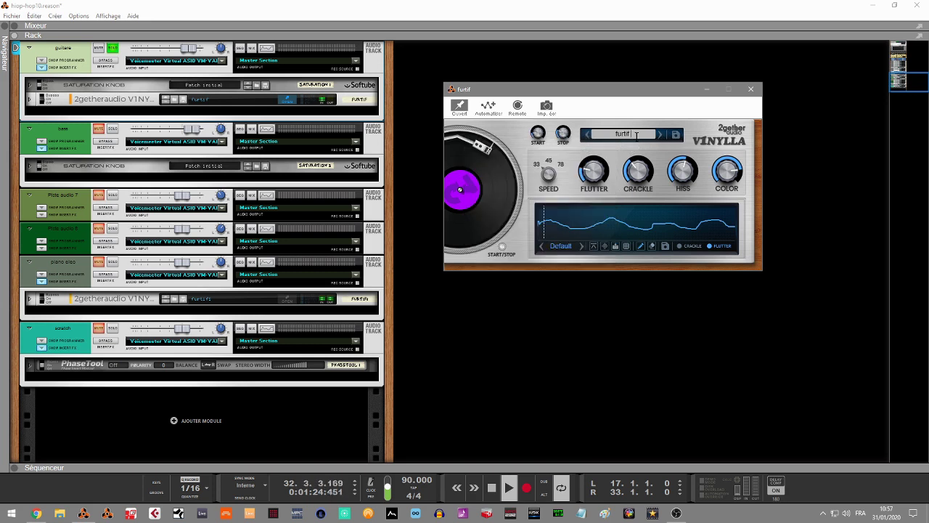
left_click(676, 136)
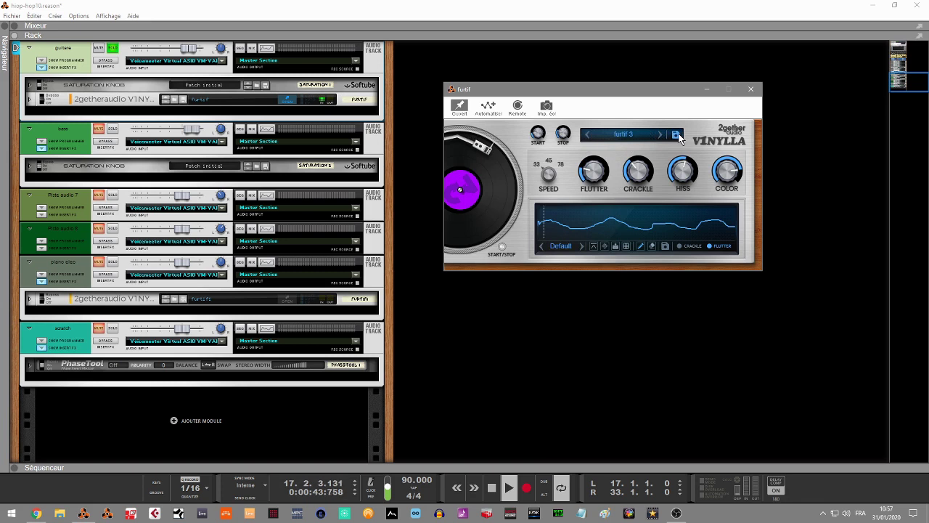
Look through the V1NYLLA flutter shapes, switch the pattern display to Crackle and view its default and user preset lists
left_click(562, 247)
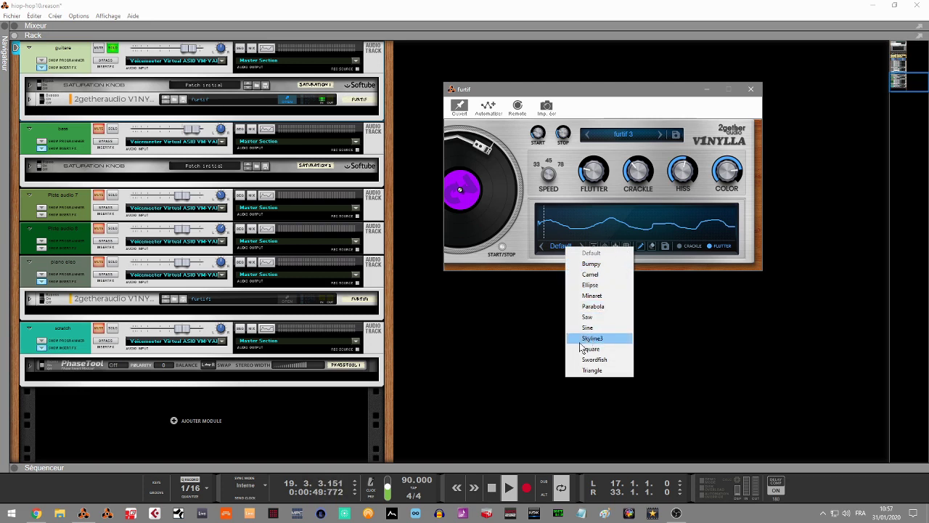
left_click(516, 247)
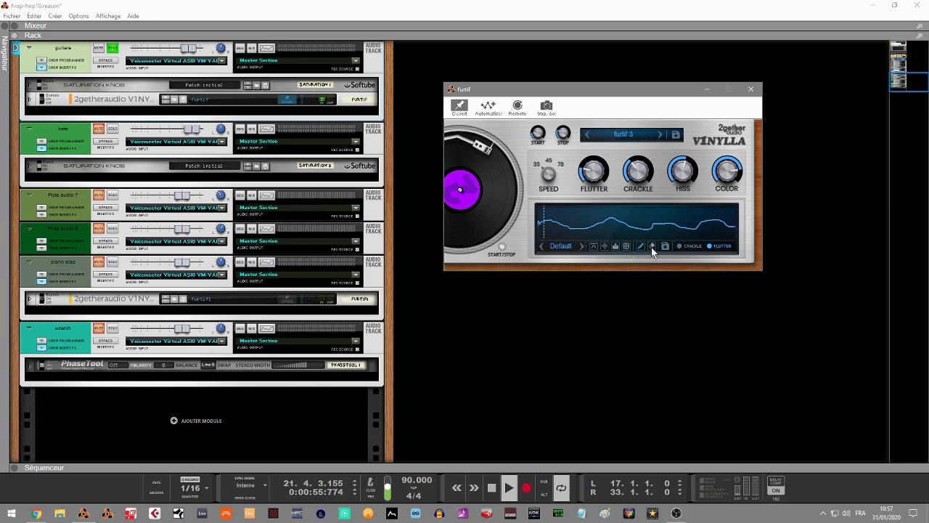
left_click(683, 247)
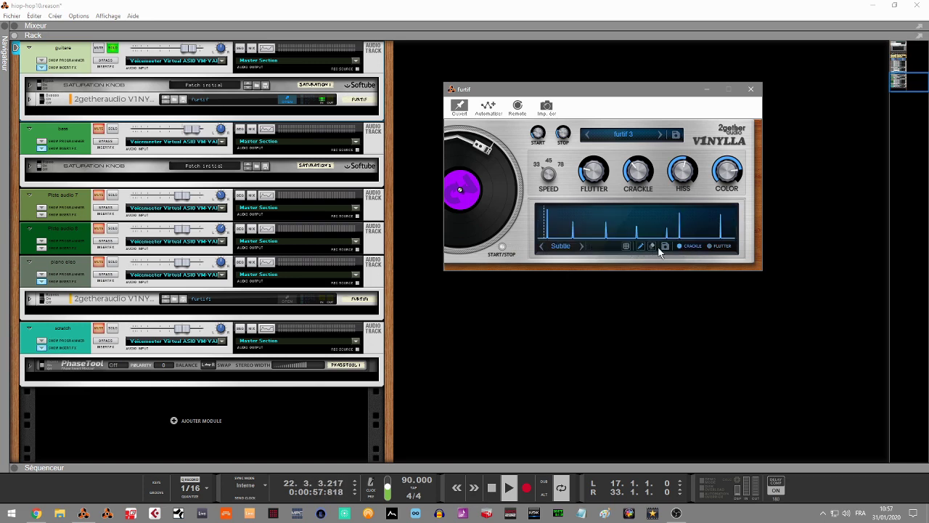
left_click(572, 253)
mouse_move(615, 277)
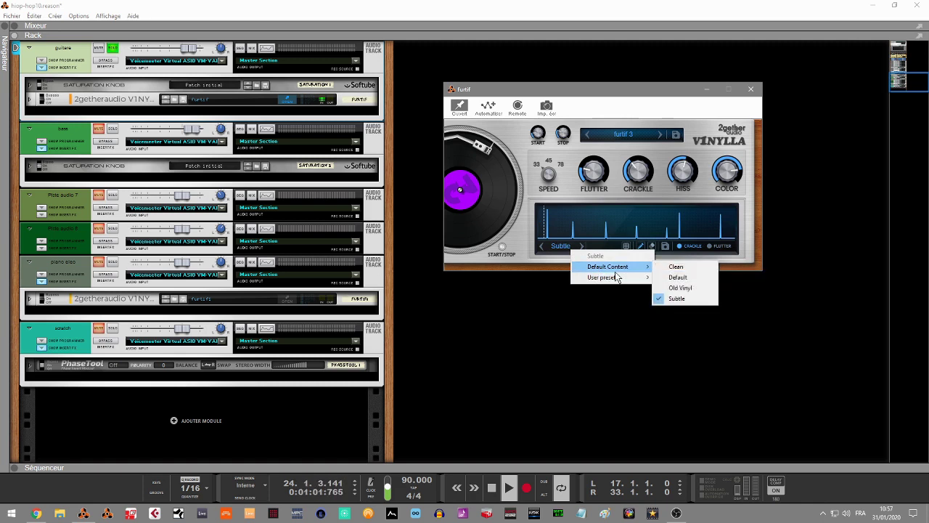
left_click(744, 198)
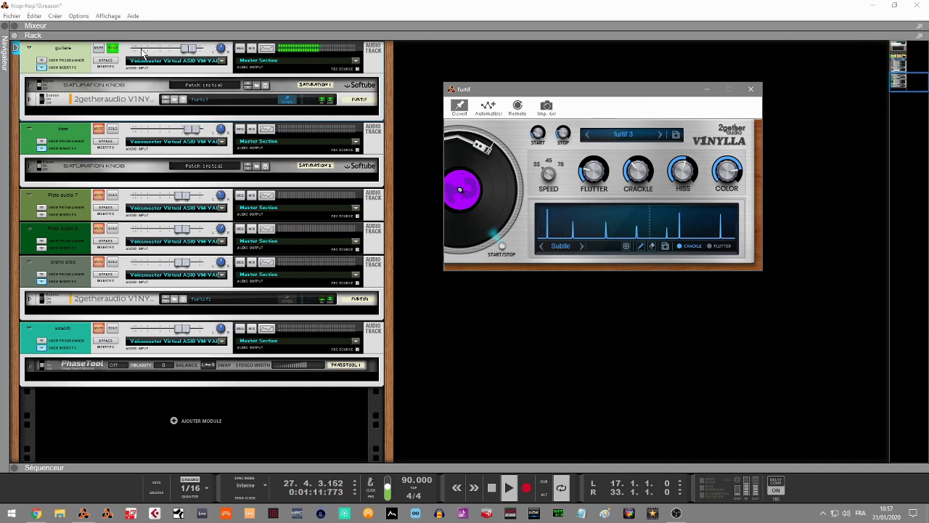
Unsolo the guitare track and shift its V1NYLLA window slightly upward
left_click(114, 49)
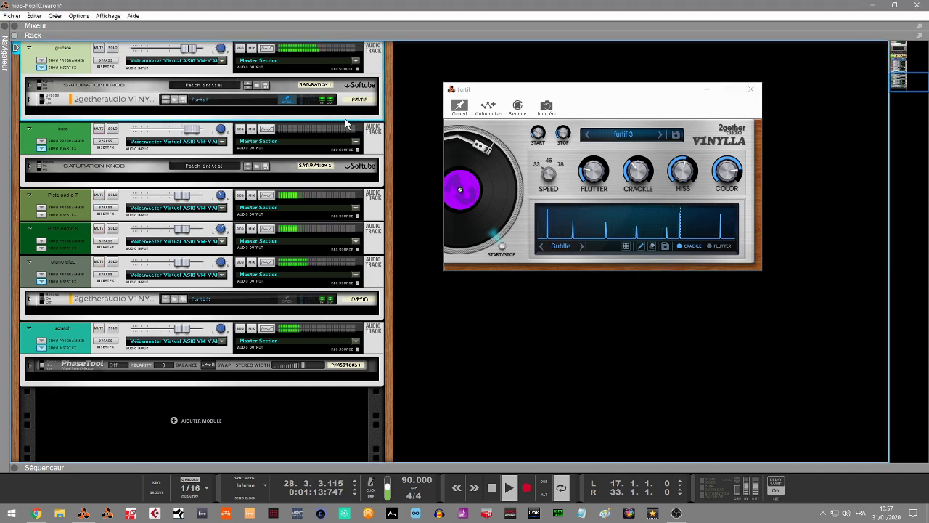
left_click(565, 85)
left_click_drag(564, 84, 561, 69)
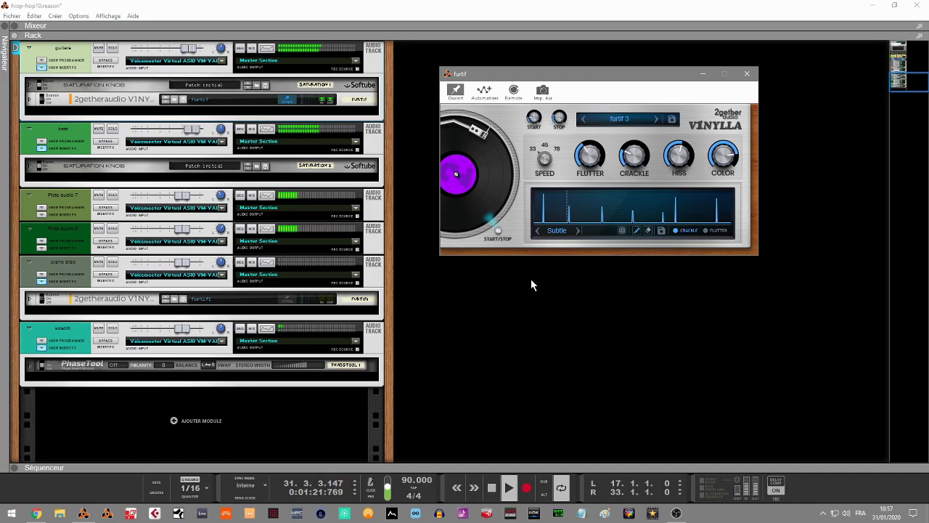
Show the sequencer and move the left loop locator to bar 25, where the piano elec clip starts
mouse_move(898, 81)
left_mouse_down()
mouse_move(896, 48)
mouse_move(894, 85)
left_mouse_up()
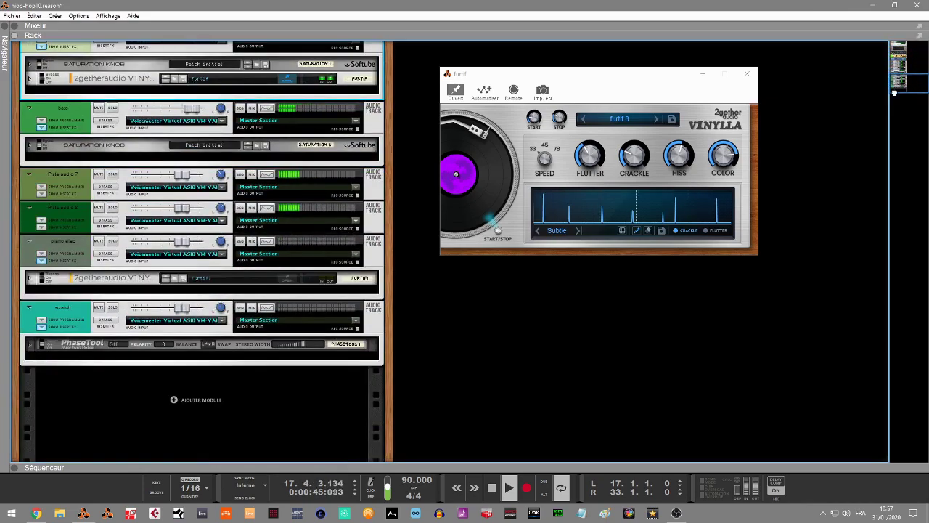
left_click(13, 469)
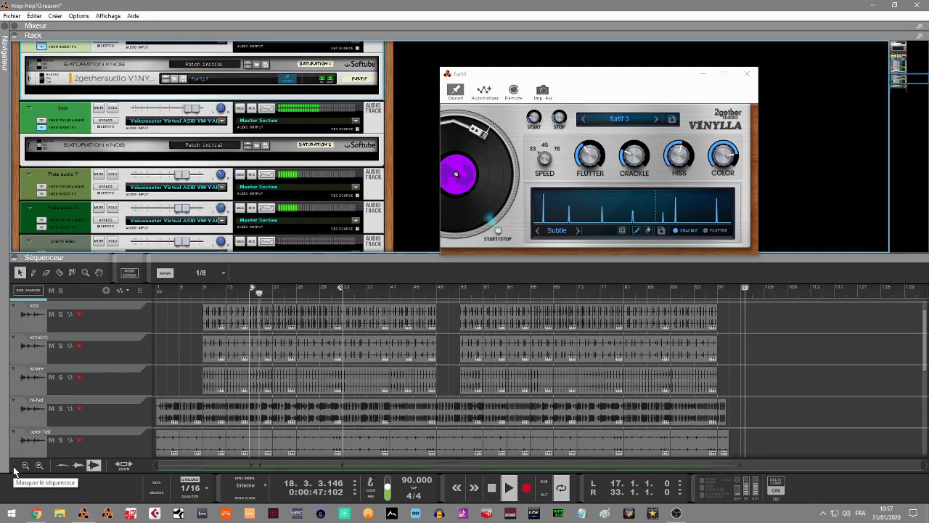
left_click_drag(254, 289, 290, 290)
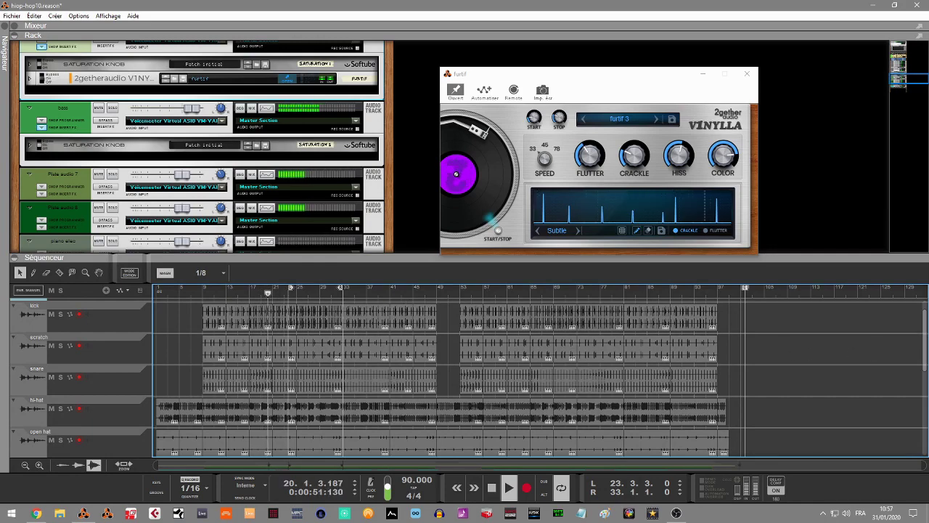
scroll(922, 365, "down", 1)
scroll(923, 365, "down", 8)
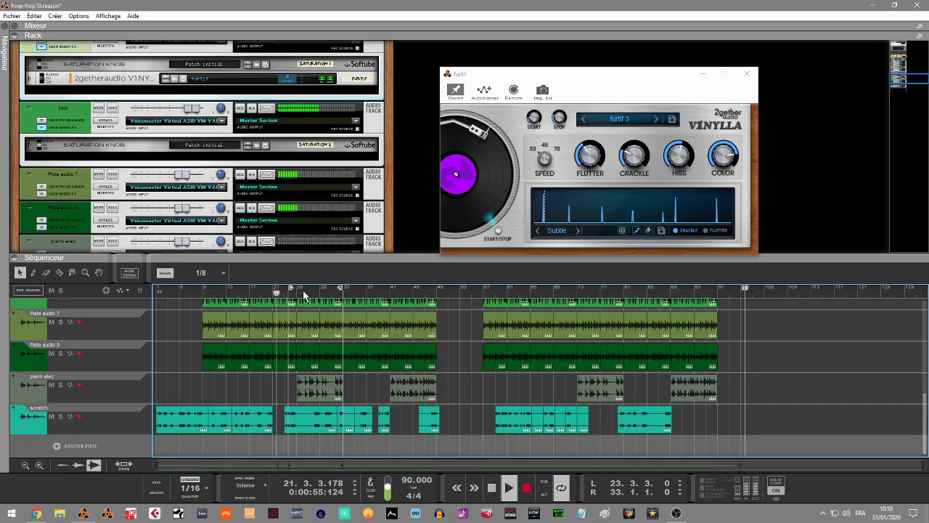
left_click_drag(288, 289, 298, 291)
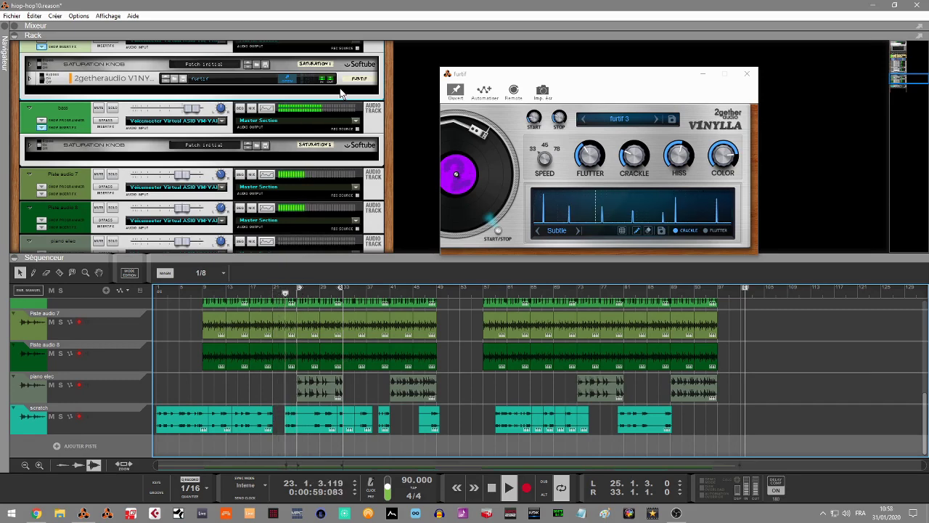
Close and reopen the guitare track's V1NYLLA window and toggle the track's solo on and off
left_click(294, 81)
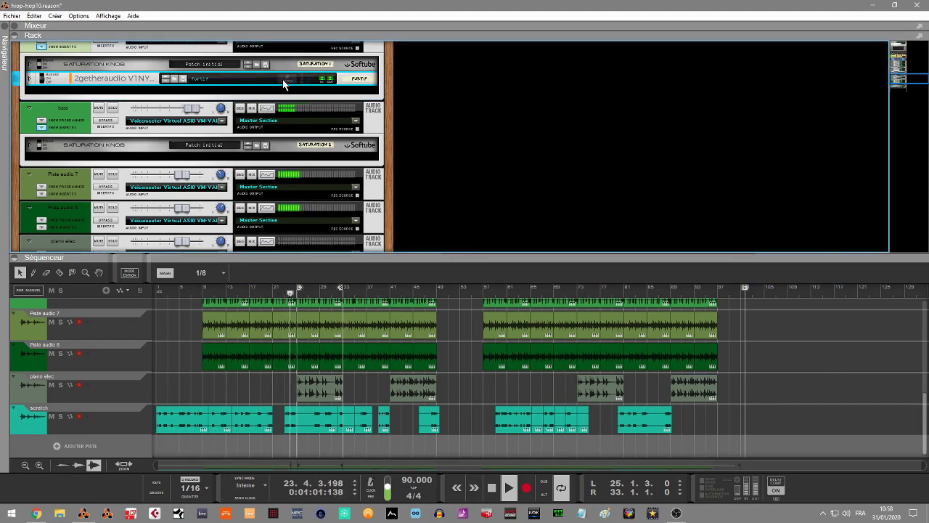
left_click(287, 79)
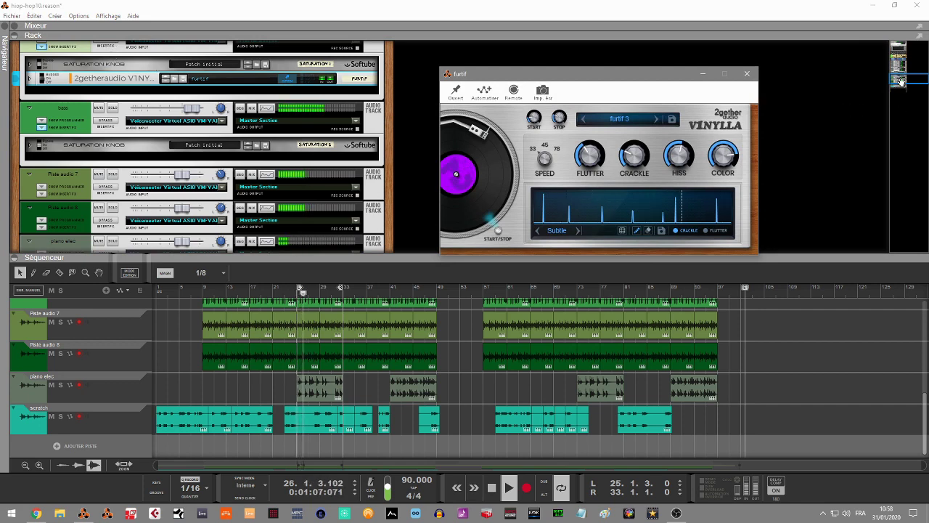
left_click_drag(902, 82, 901, 77)
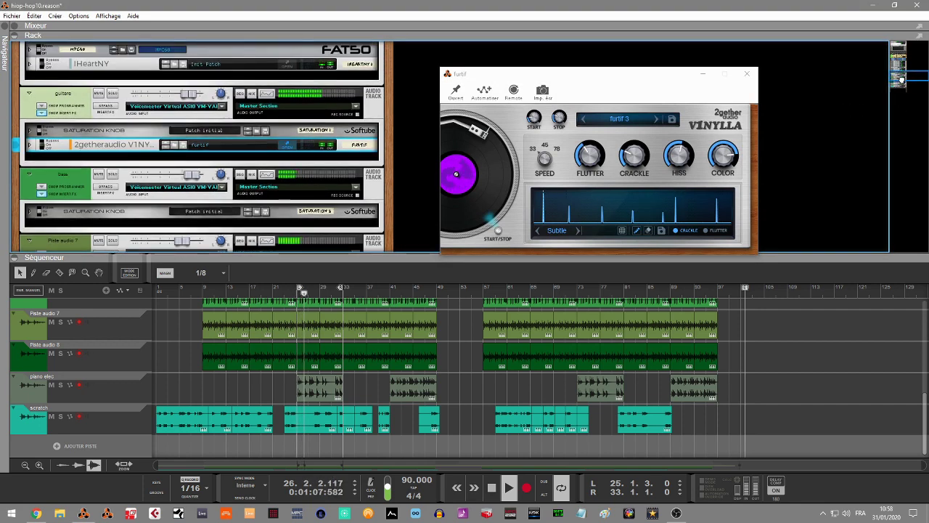
left_click(112, 94)
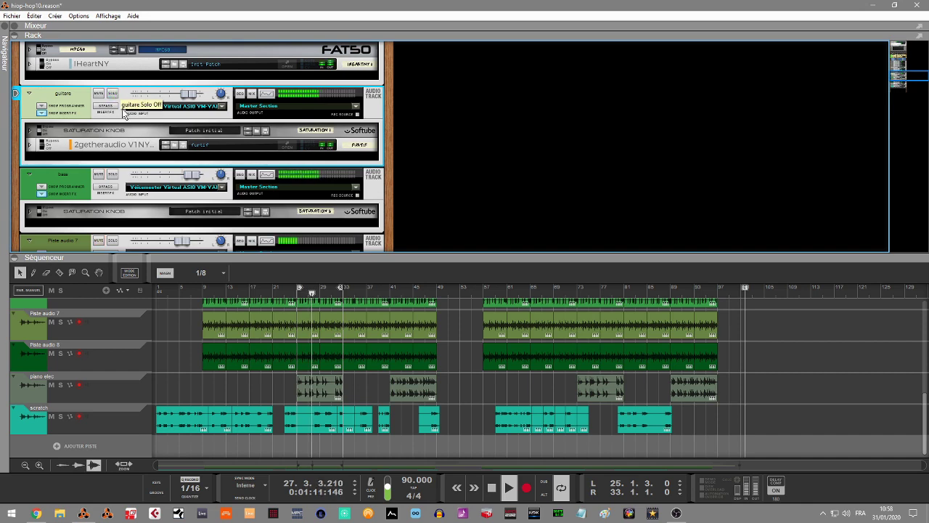
Solo the piano elec track, open its V1NYLLA effect with the furtif1 preset and place the window above the sequencer
left_click_drag(898, 75, 898, 85)
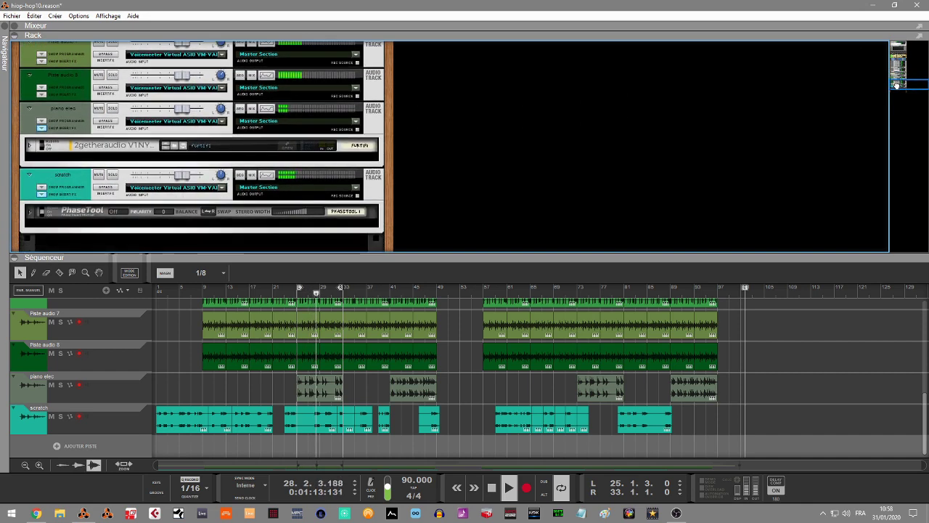
scroll(317, 140, "down", 1)
left_click(112, 108)
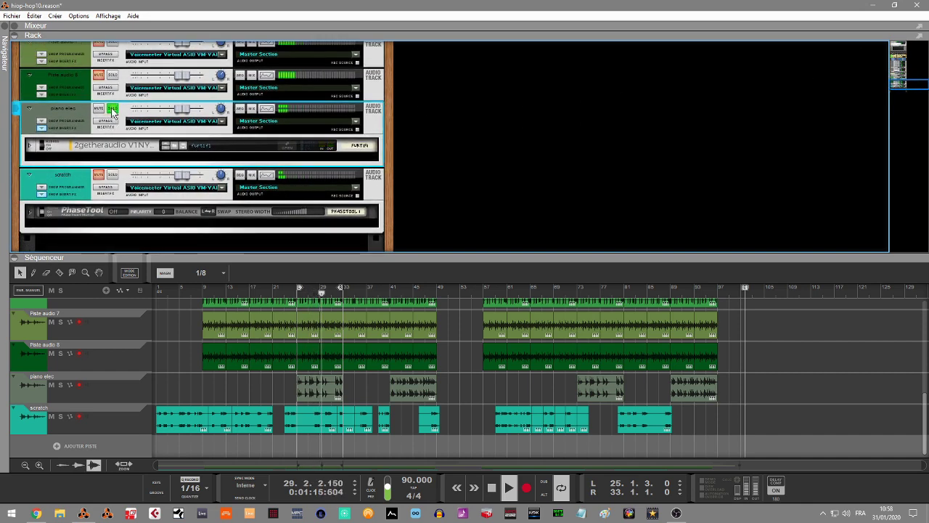
left_click(285, 146)
left_click_drag(591, 259, 570, 51)
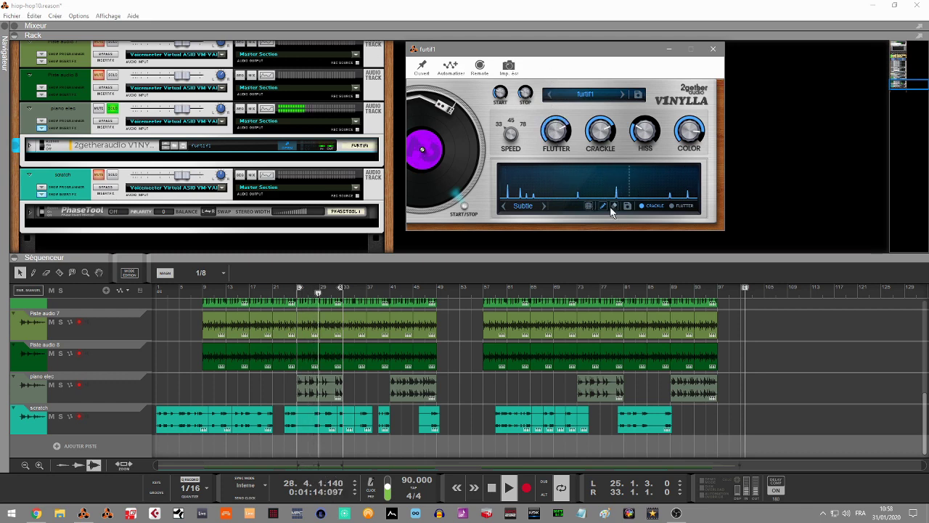
Display the Flutter pattern of the piano elec V1NYLLA, redraw it as a more pronounced wave and start the turntable
left_click(676, 207)
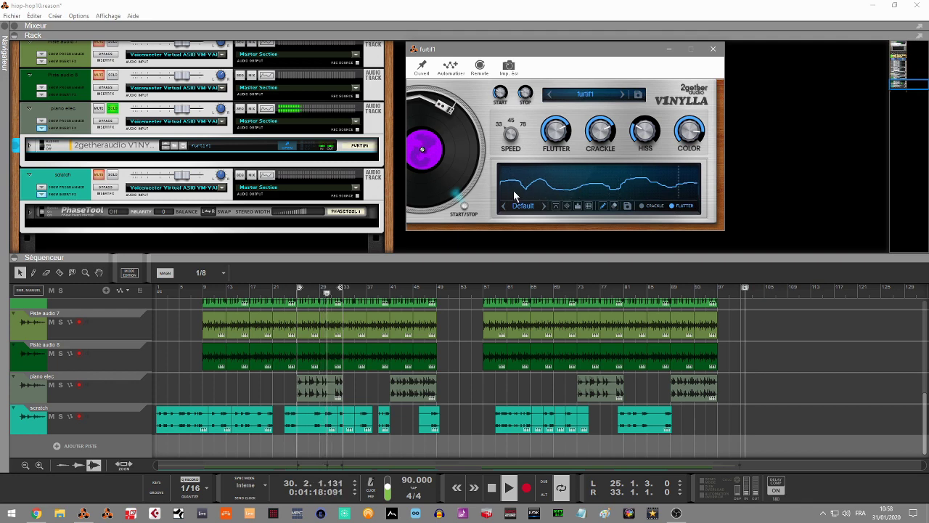
mouse_move(551, 196)
left_mouse_down()
mouse_move(606, 178)
mouse_move(660, 193)
mouse_move(685, 174)
mouse_move(699, 188)
left_mouse_up()
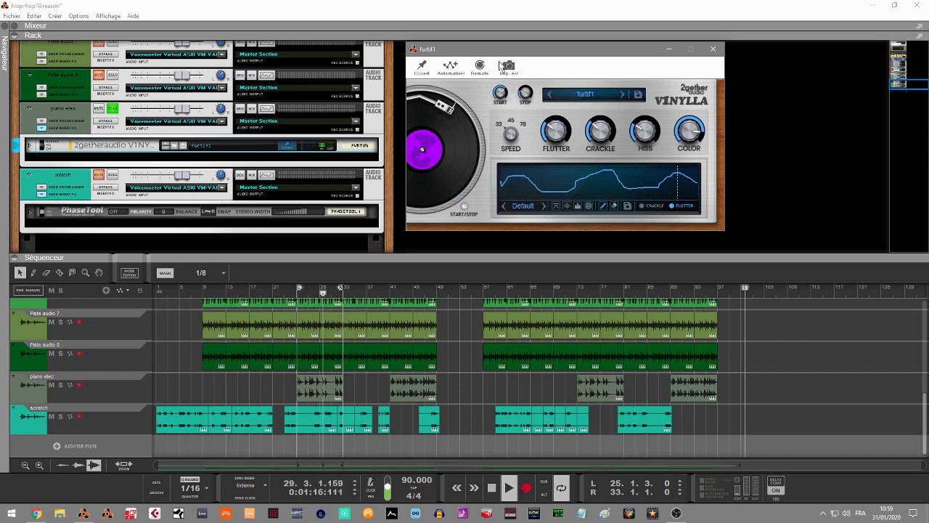
left_click(465, 209)
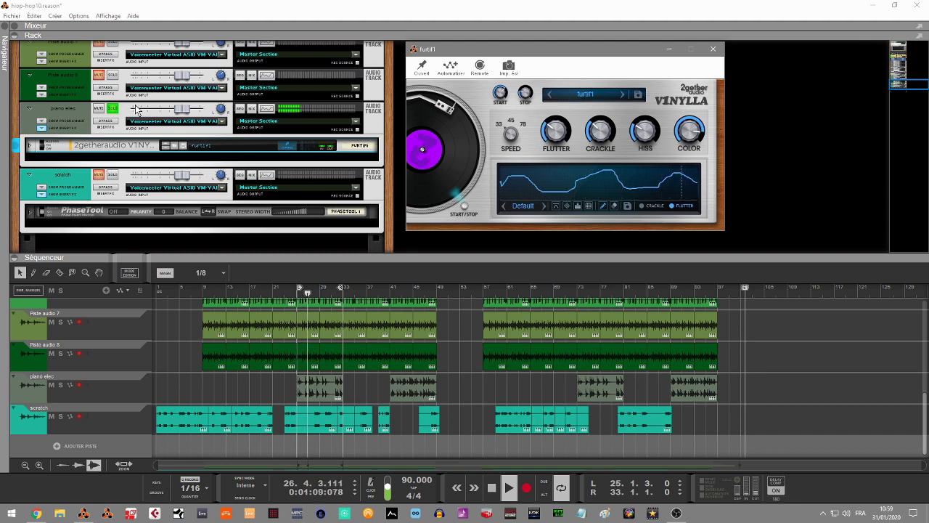
Unsolo the piano elec track, bring the Master Section into view and stop playback
left_click(114, 109)
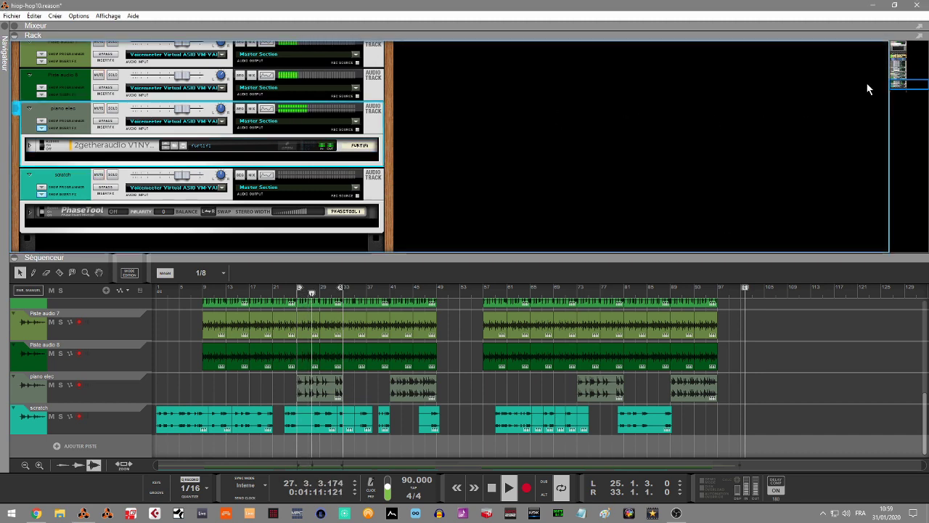
left_click_drag(900, 86, 898, 50)
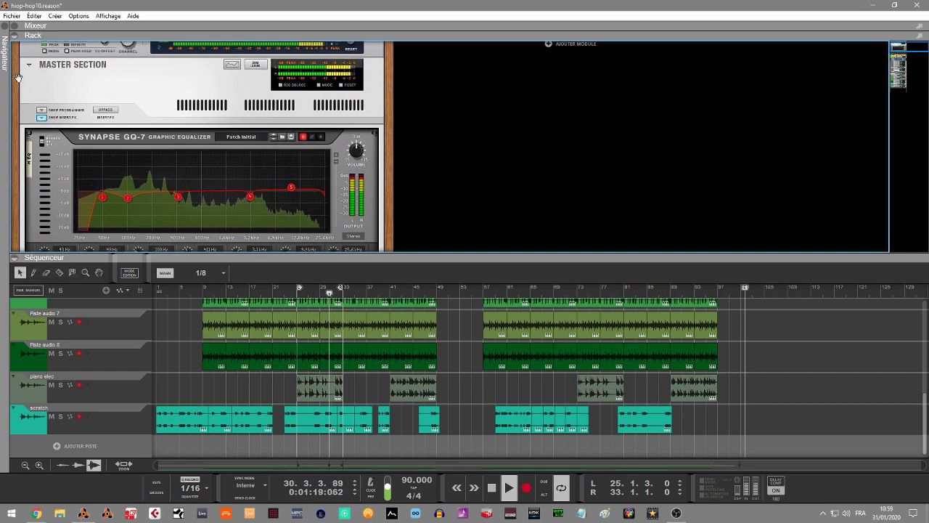
key("space")
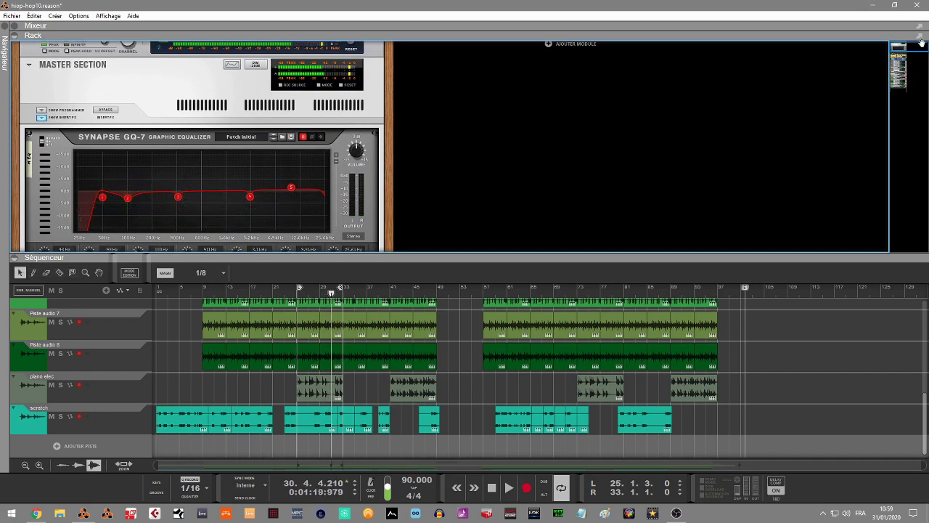
Add 2getheraudio's Cheeze Machine 2 instrument below the scratch track and place its window over the rack
left_click_drag(916, 42, 904, 117)
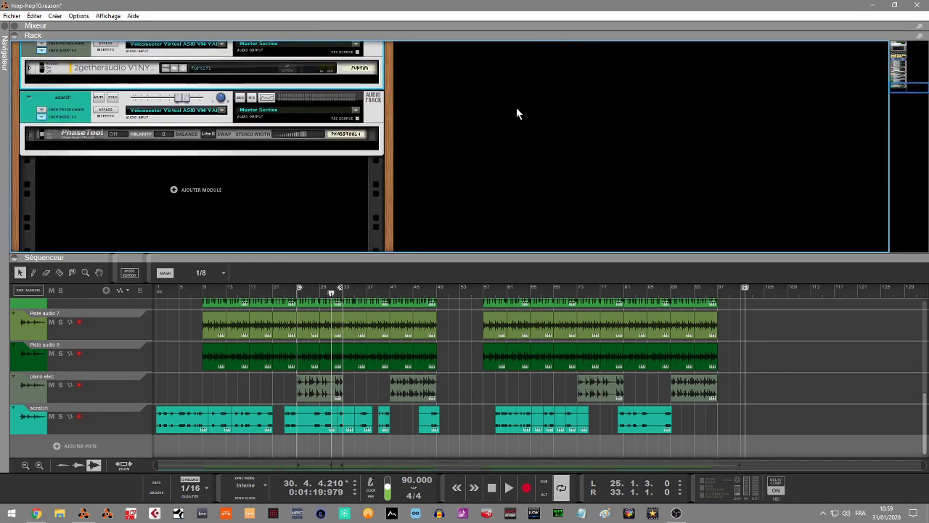
left_click(6, 29)
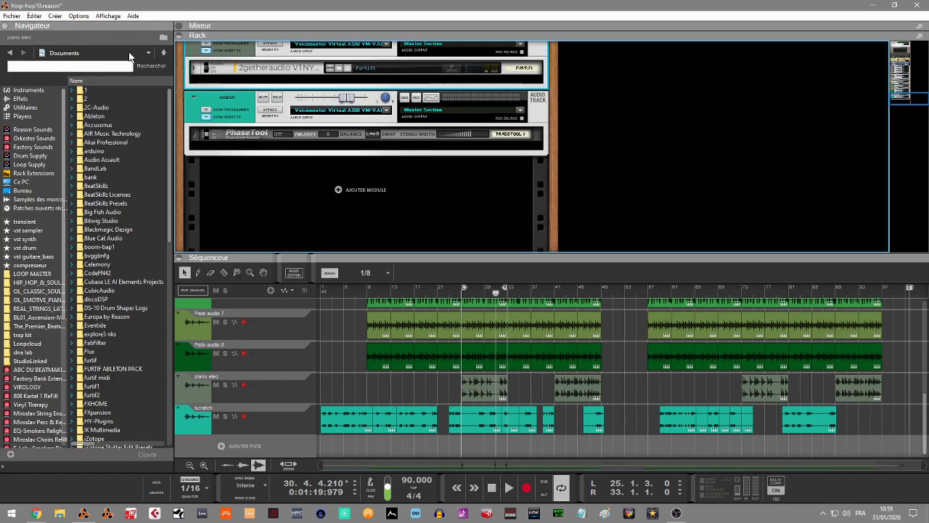
left_click(32, 90)
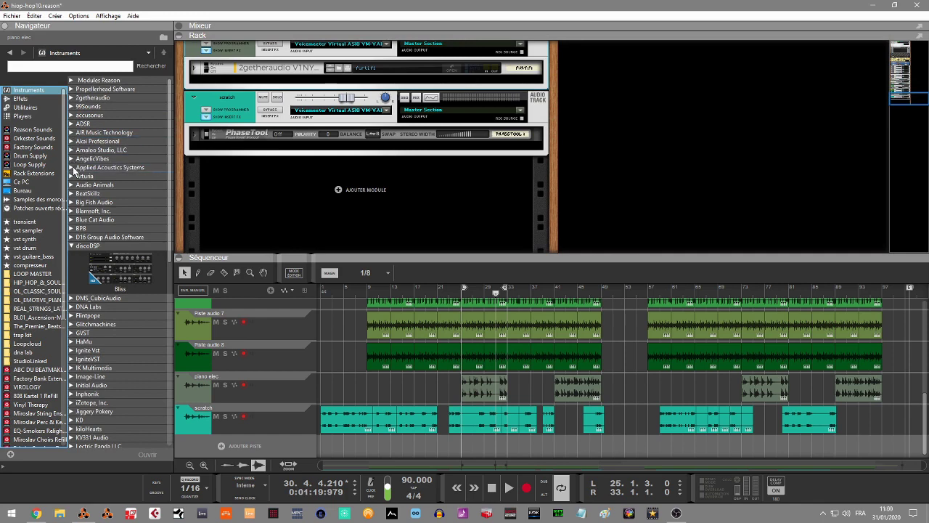
left_click(71, 97)
mouse_move(134, 137)
left_mouse_down()
mouse_move(250, 196)
mouse_move(325, 218)
left_mouse_up()
left_click_drag(406, 215, 435, 211)
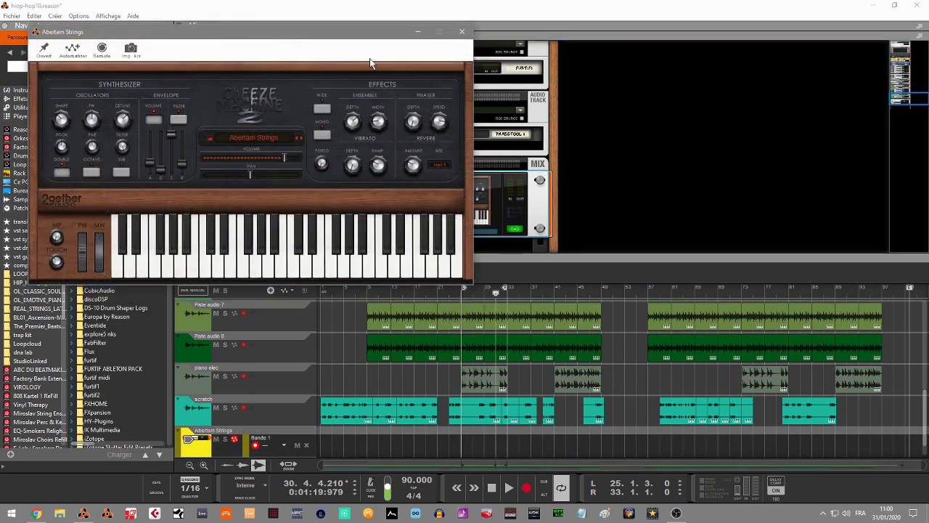
left_click_drag(355, 40, 628, 42)
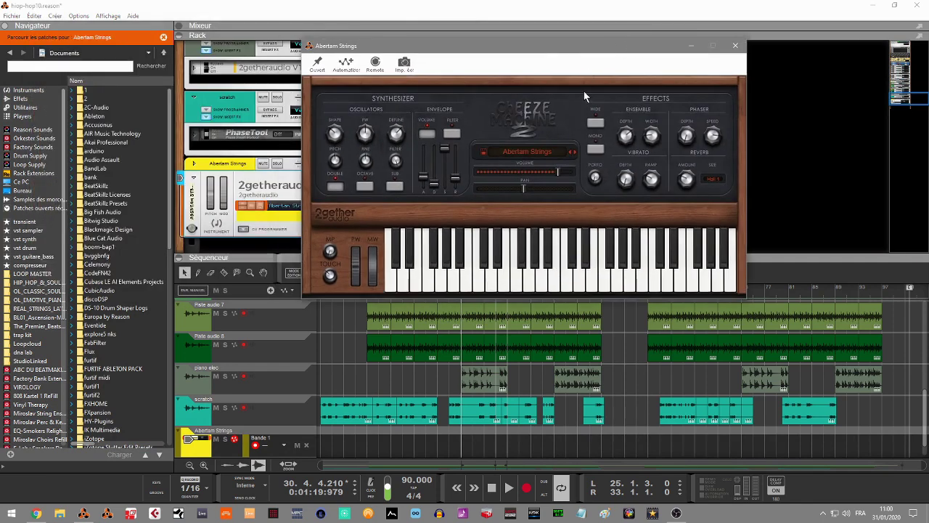
mouse_move(471, 293)
left_mouse_down()
mouse_move(479, 283)
mouse_move(606, 283)
mouse_move(537, 281)
mouse_move(508, 240)
left_mouse_up()
Load the Delamere Dynamic Bass preset from the Bass category in Cheeze Machine 2 and audition it
left_click(519, 158)
mouse_move(541, 159)
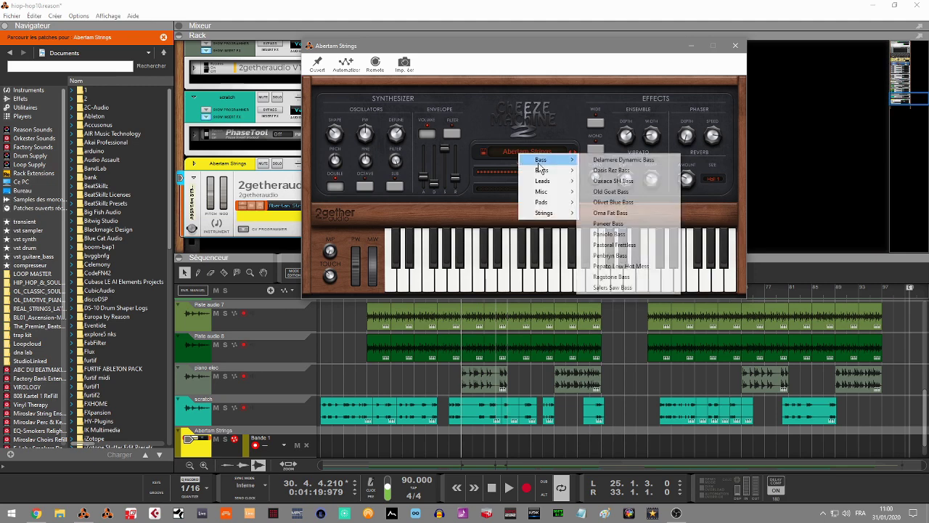
left_click(616, 161)
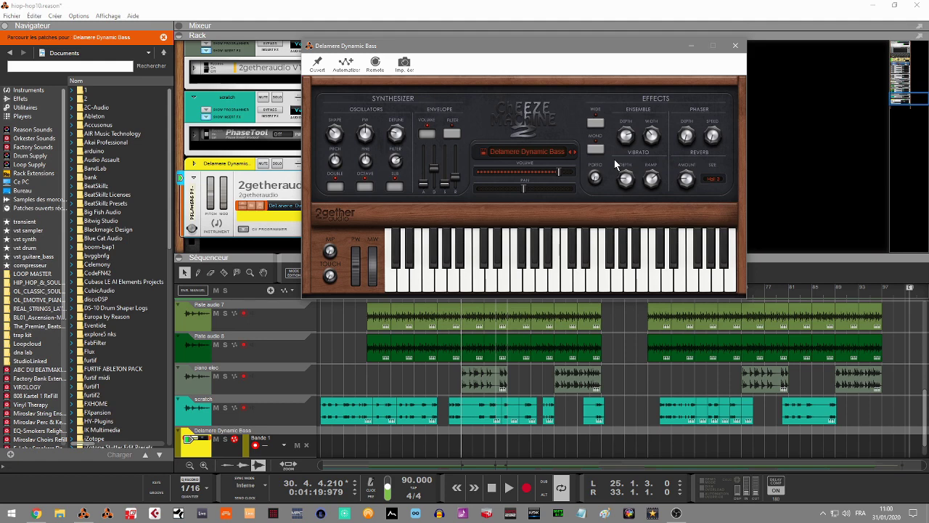
Audition the Hafod Stabs brass preset in Cheeze Machine 2 and replace it with the Malvern Minimal Lead preset from Leads
left_click(541, 147)
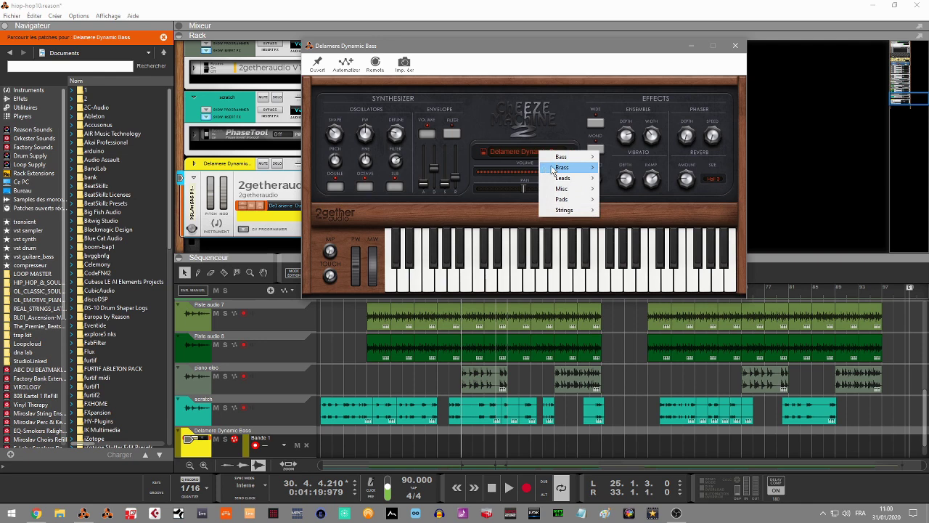
mouse_move(560, 168)
left_click(616, 169)
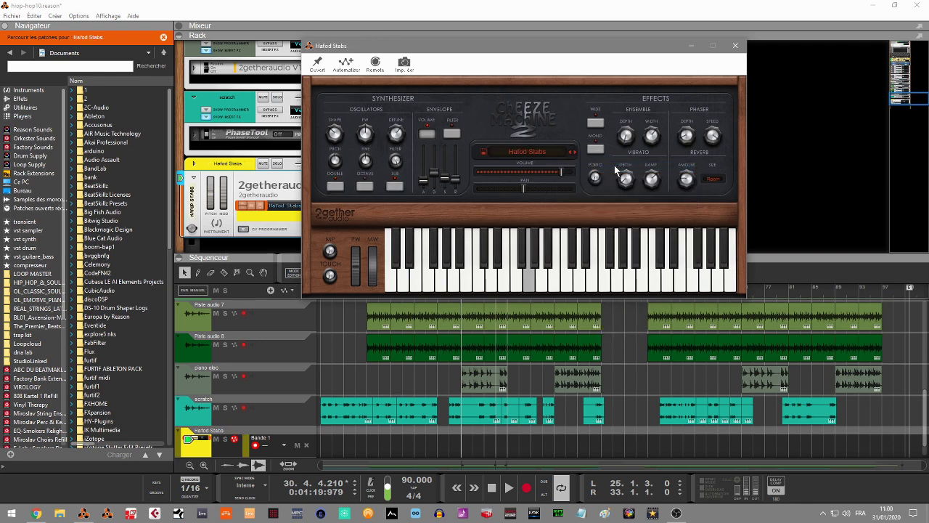
left_click(538, 149)
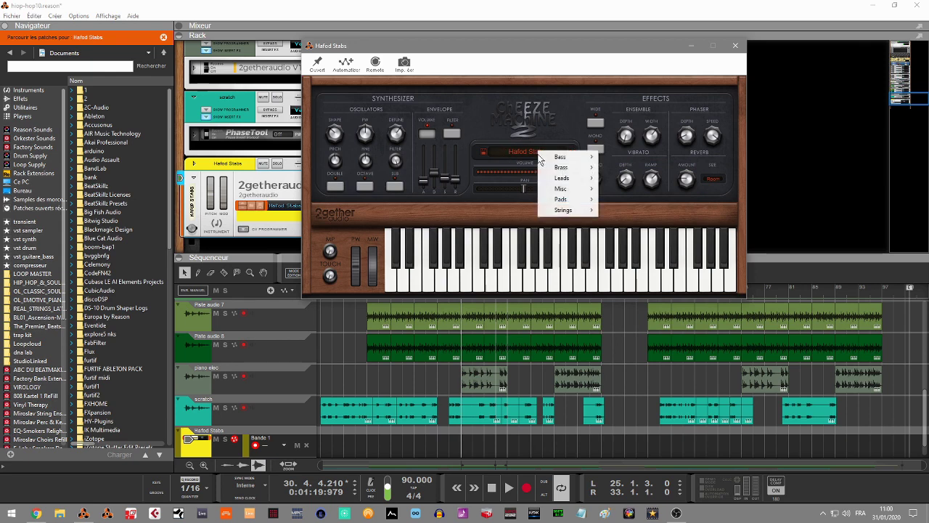
mouse_move(576, 181)
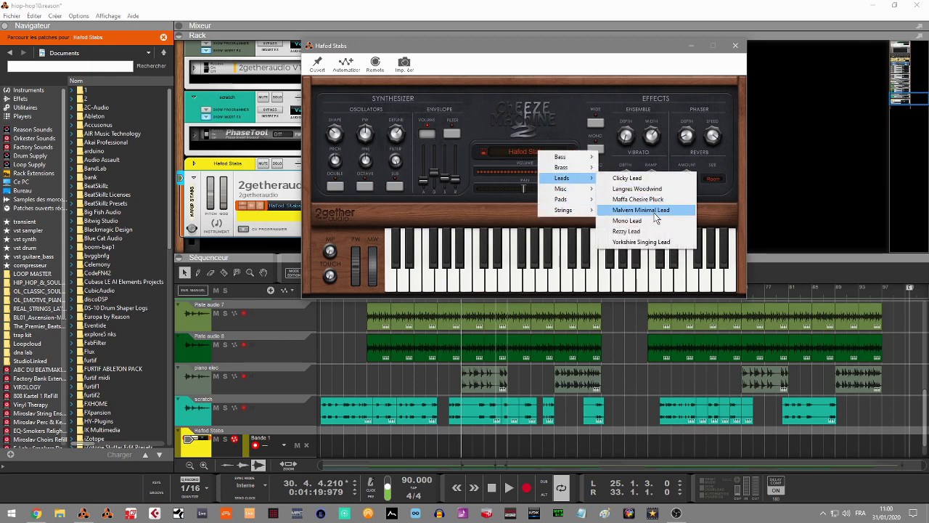
left_click(652, 211)
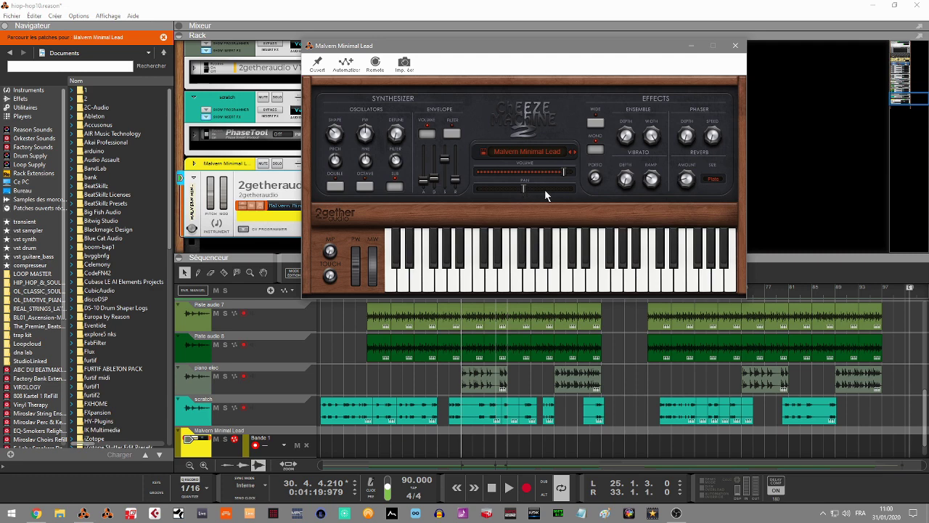
Add 2getheraudio's TickyClav 2 instrument to the rack below the Cheeze Machine 2
left_click(32, 101)
left_click(32, 91)
left_click(122, 160)
left_click_drag(129, 175, 266, 233)
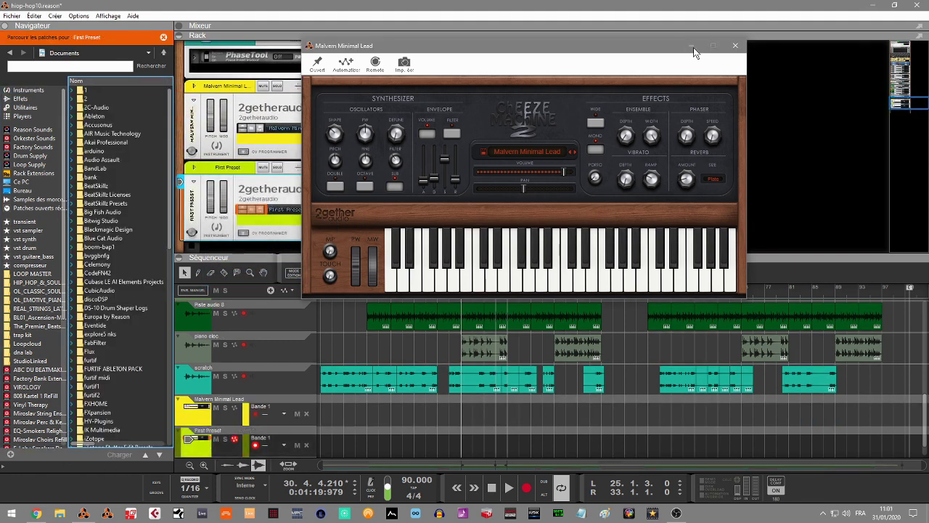
Close the Cheeze Machine 2 window and place the Ticky Clav 2 window clear of the device names in the rack
left_click(736, 45)
left_click(444, 234)
left_click_drag(309, 31, 666, 19)
Audition the Drive by the Bridge preset in Ticky Clav 2 and replace it with the In a Tube preset
left_click(508, 89)
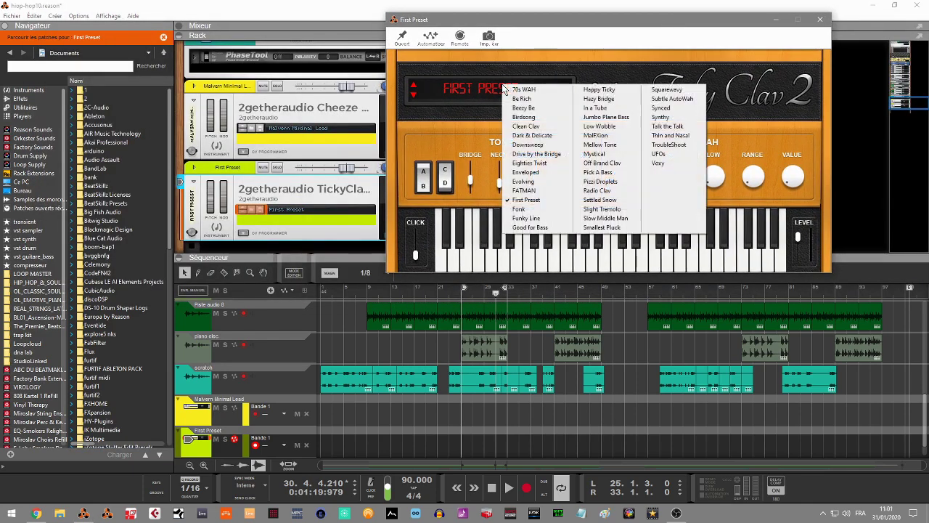
left_click(541, 154)
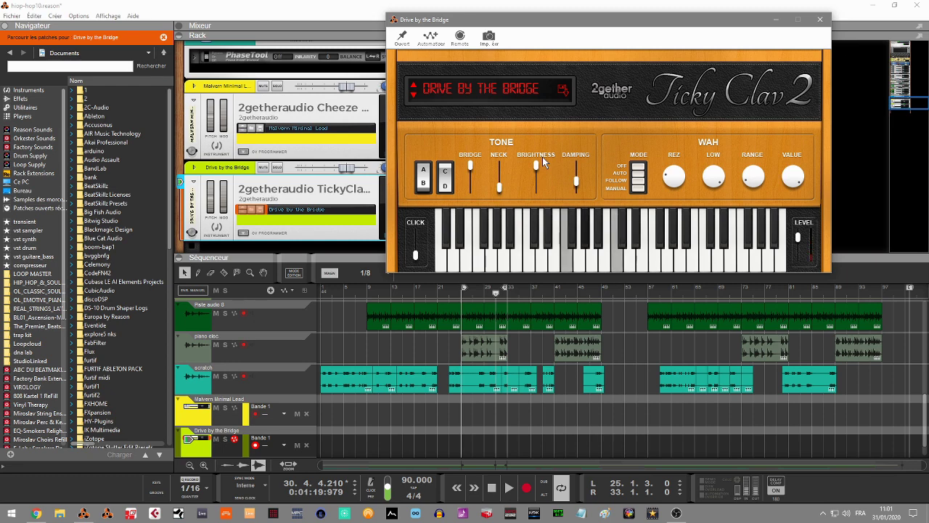
left_click(508, 88)
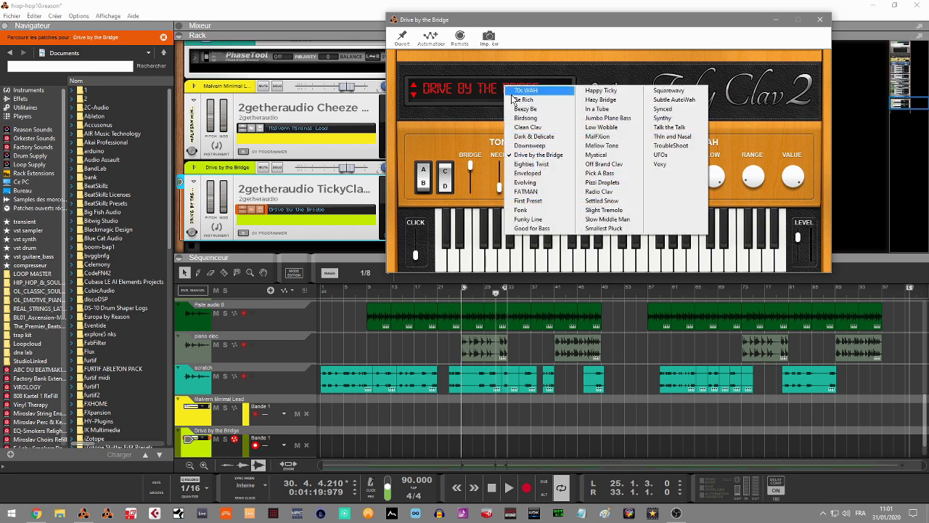
left_click(610, 109)
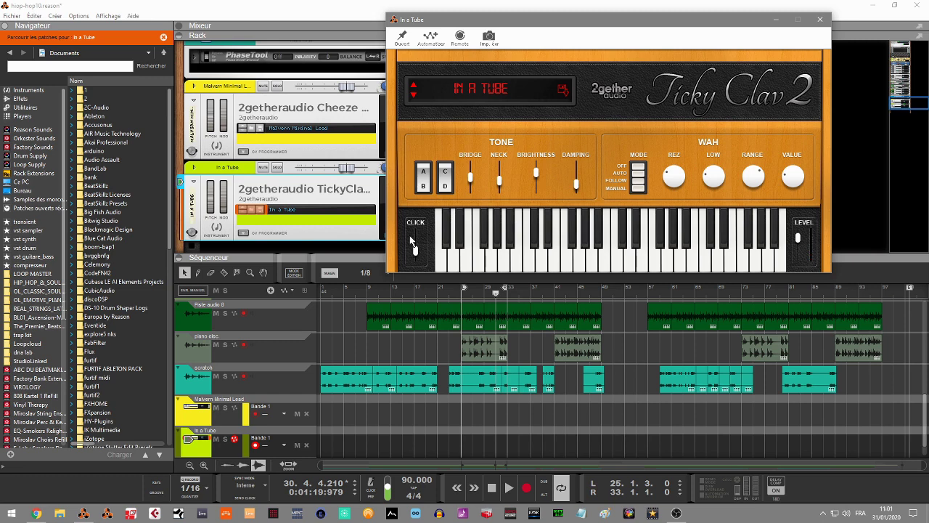
Switch to Chrome and examine the free instruments and the plugin presentations on the 2getheraudio home page
left_click(38, 514)
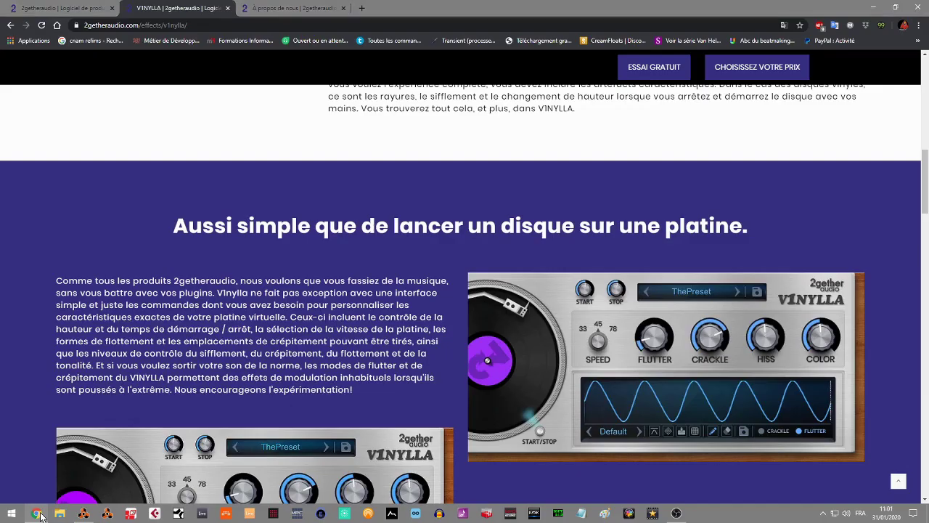
left_click(51, 8)
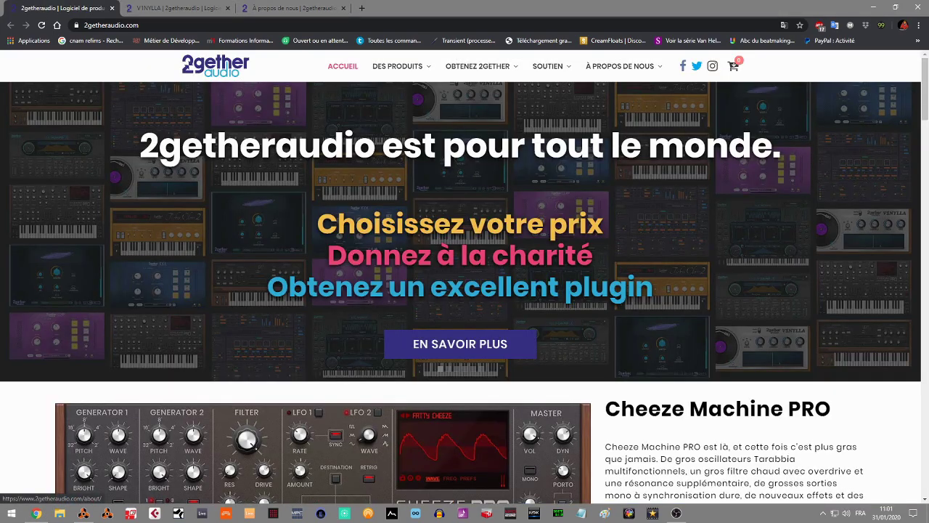
scroll(677, 142, "down", 15)
scroll(601, 293, "down", 10)
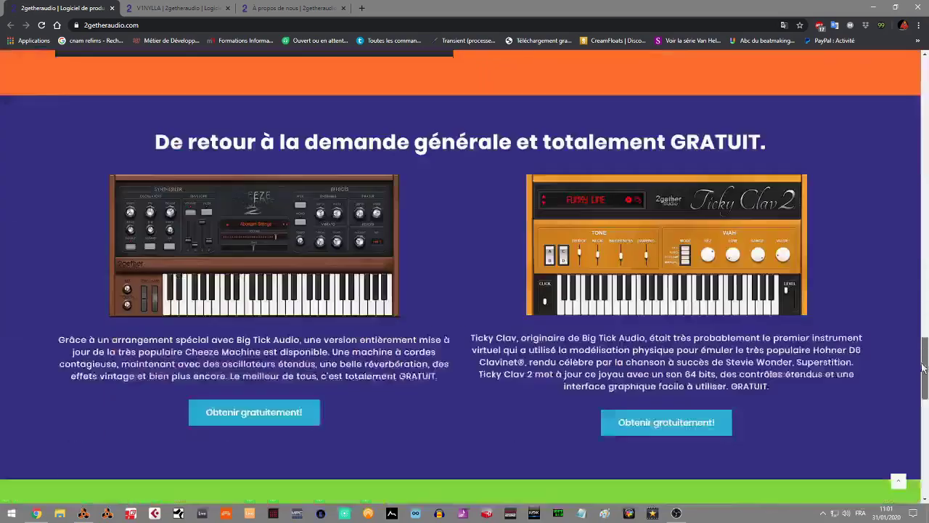
scroll(601, 293, "up", 3)
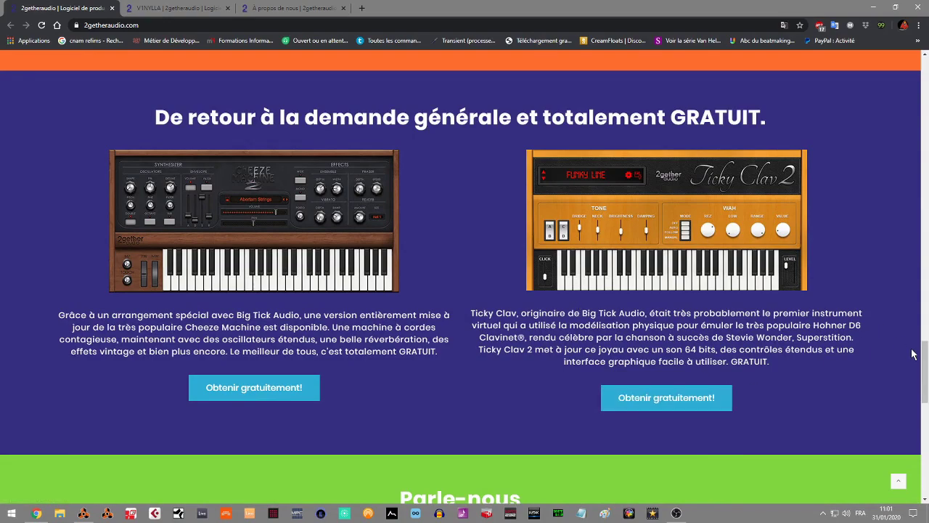
left_click_drag(925, 363, 913, 181)
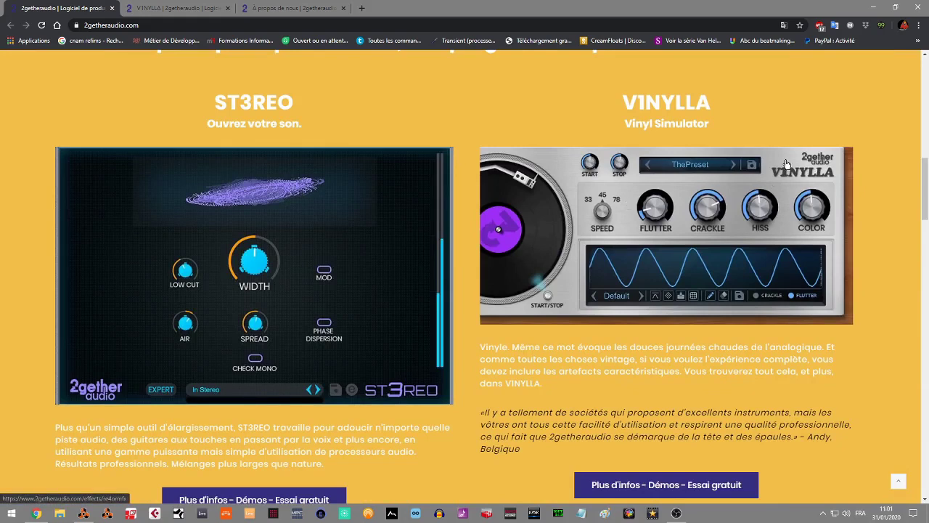
Examine the mission and the supported charities on 2getheraudio's About page
left_click(290, 10)
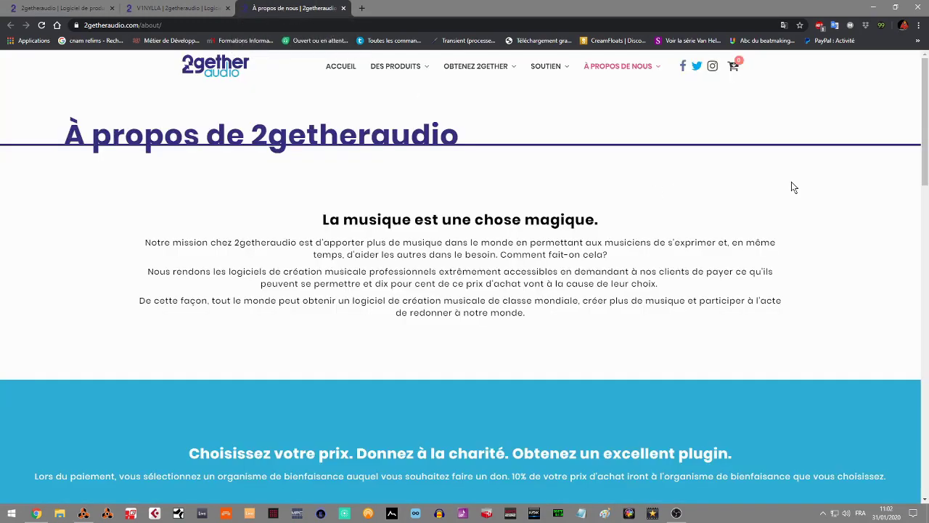
scroll(465, 279, "down", 4)
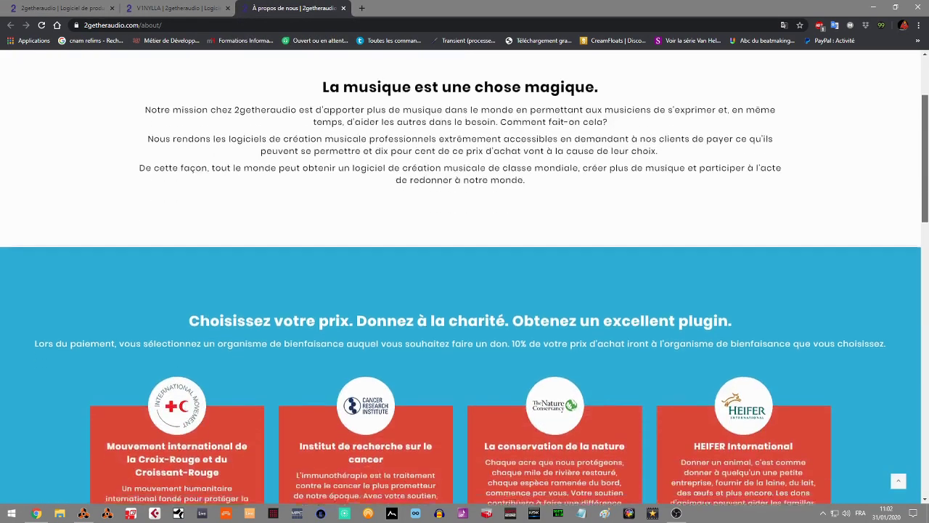
scroll(465, 279, "down", 3)
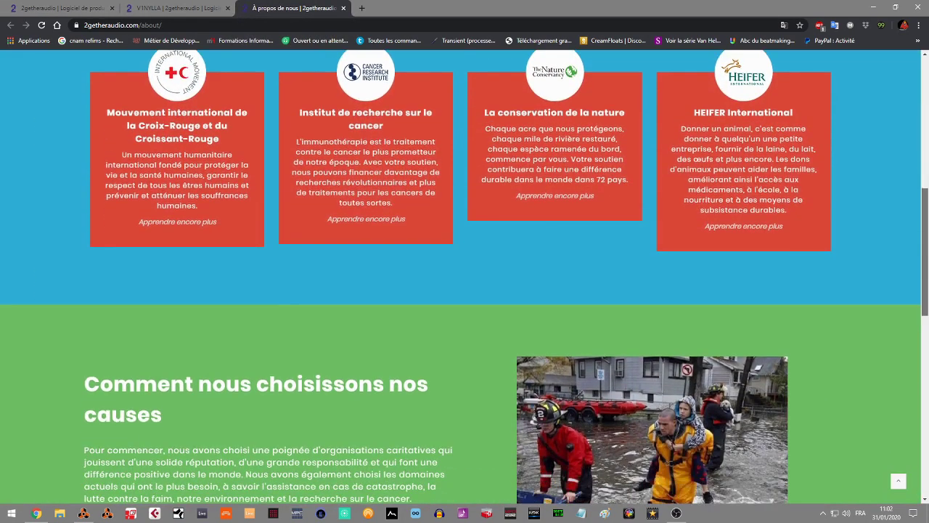
scroll(465, 278, "up", 2)
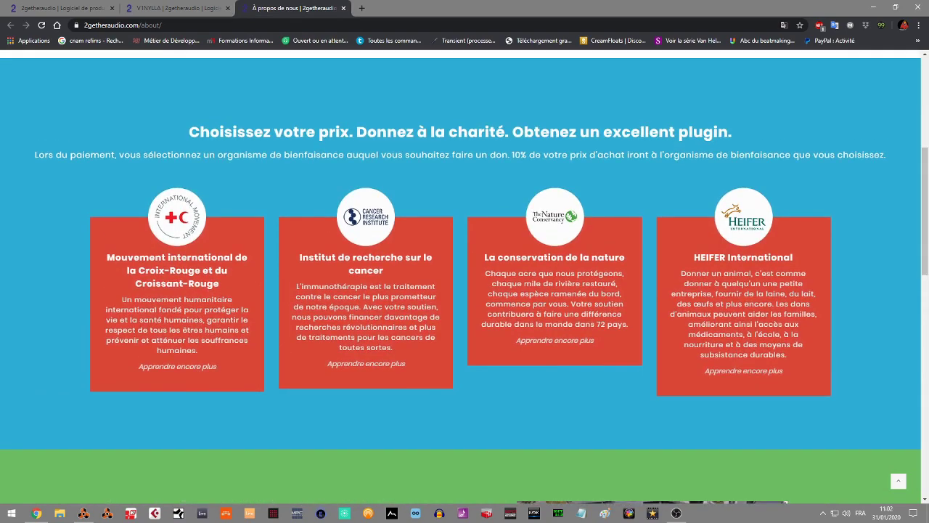